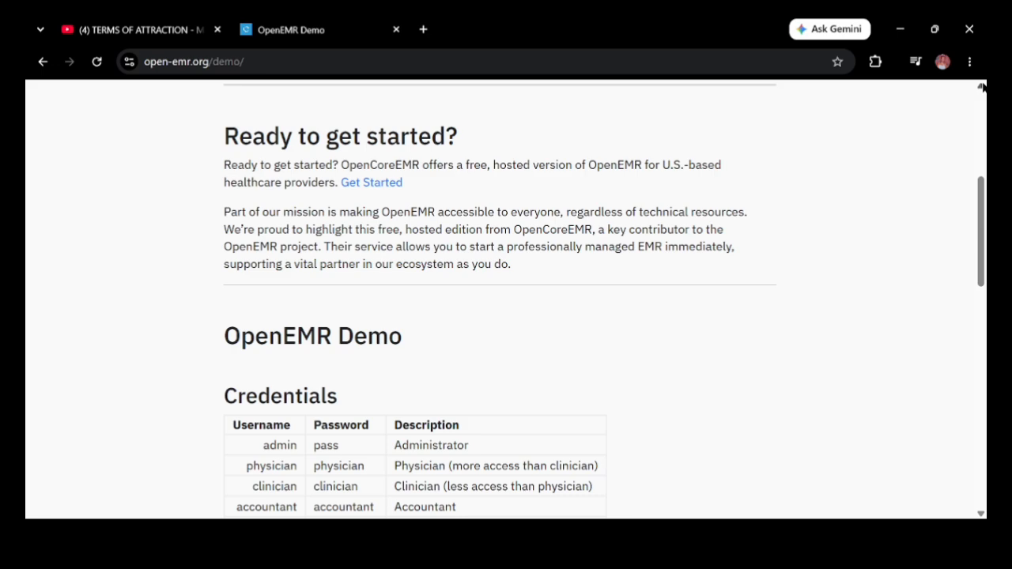
scroll(984, 87, "up", 4)
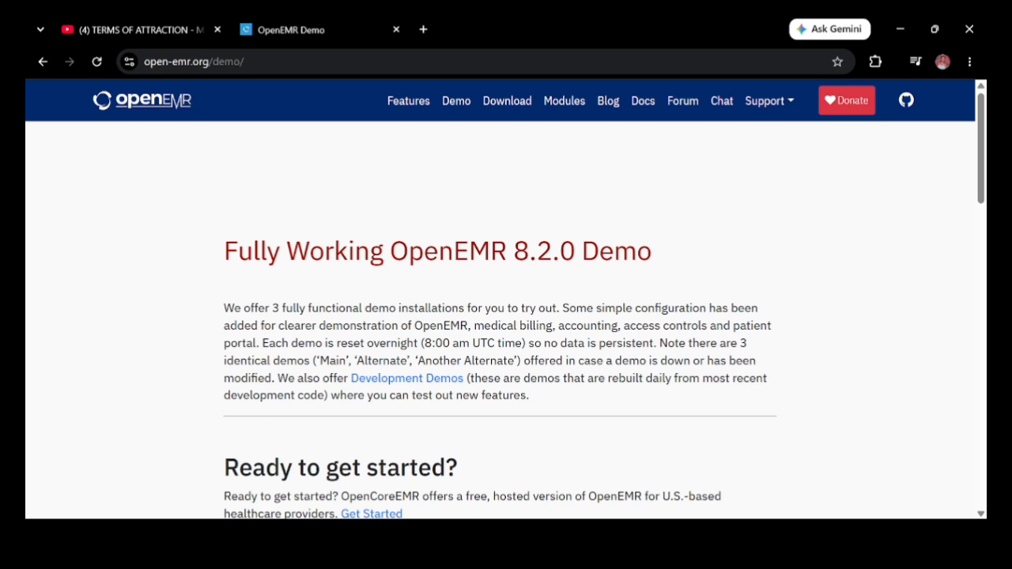
scroll(766, 492, "down", 5)
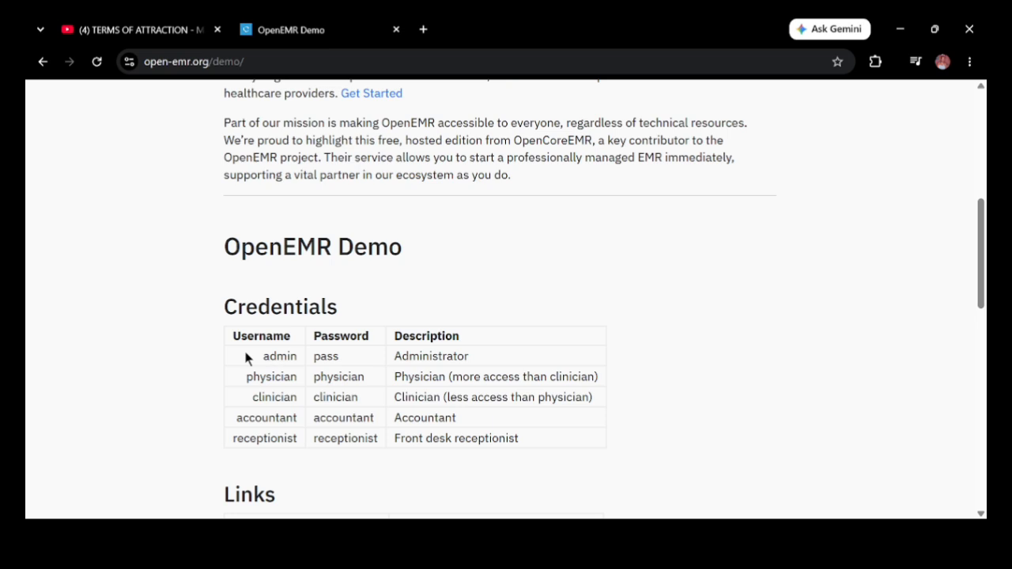
scroll(980, 514, "down", 2)
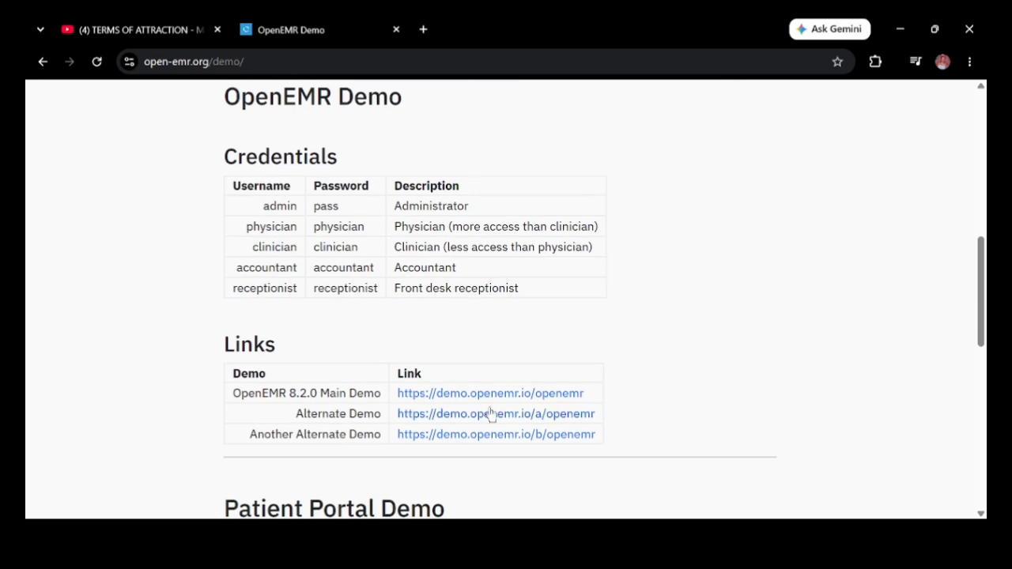
Step: Open the Alternate Demo and log in with the administrator username and password
left_click(443, 418)
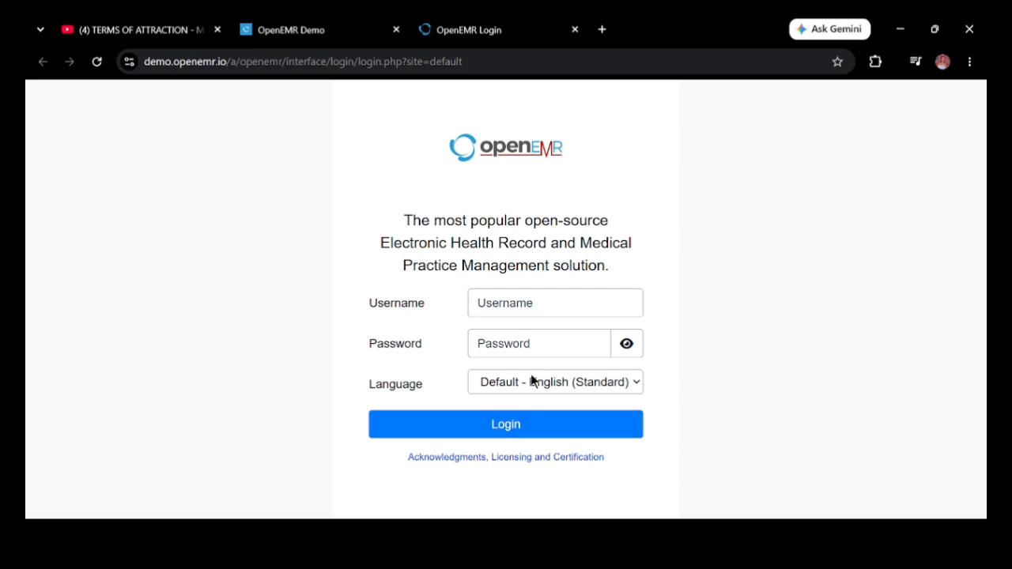
left_click(483, 299)
type("admin")
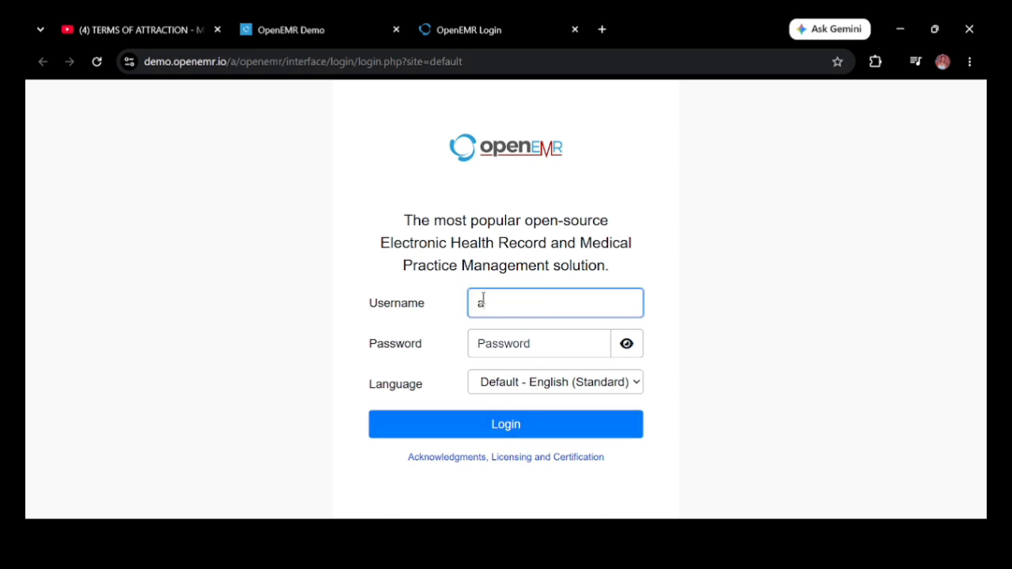
left_click(479, 336)
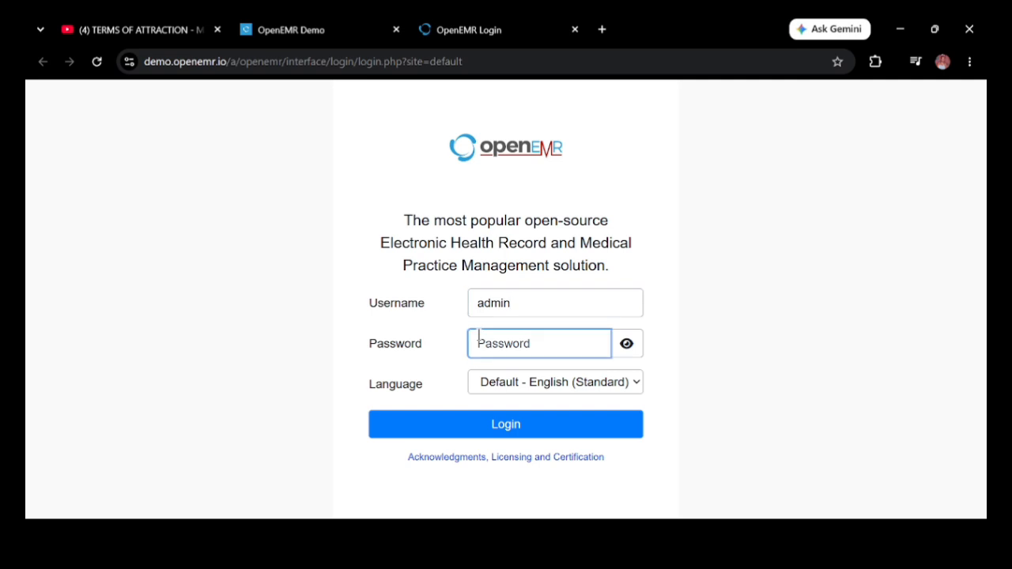
type("pass")
left_click(458, 429)
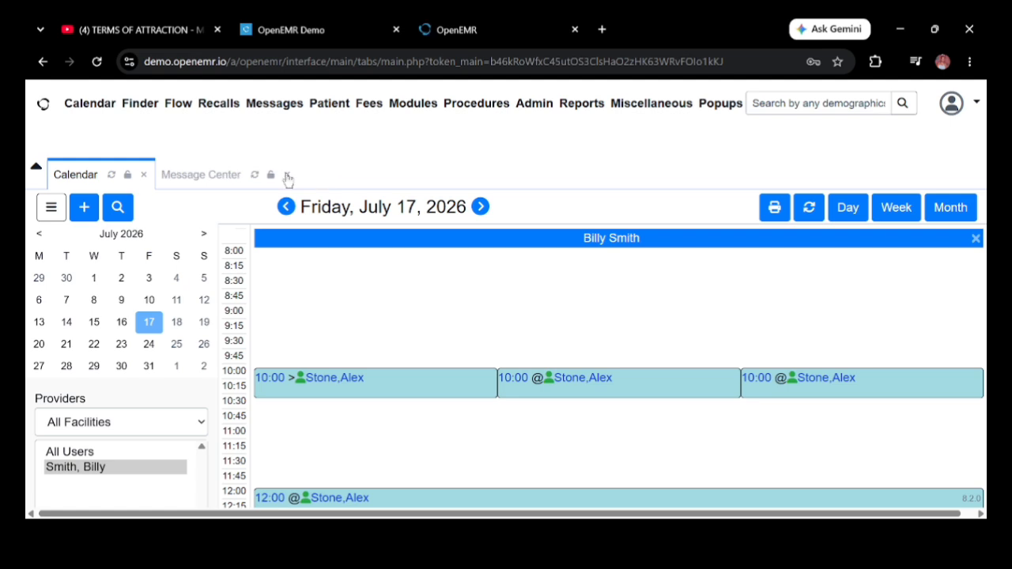
Step: Close the Message Center and Calendar tabs and open Patient > New/Search
left_click(285, 175)
left_click(145, 175)
mouse_move(330, 103)
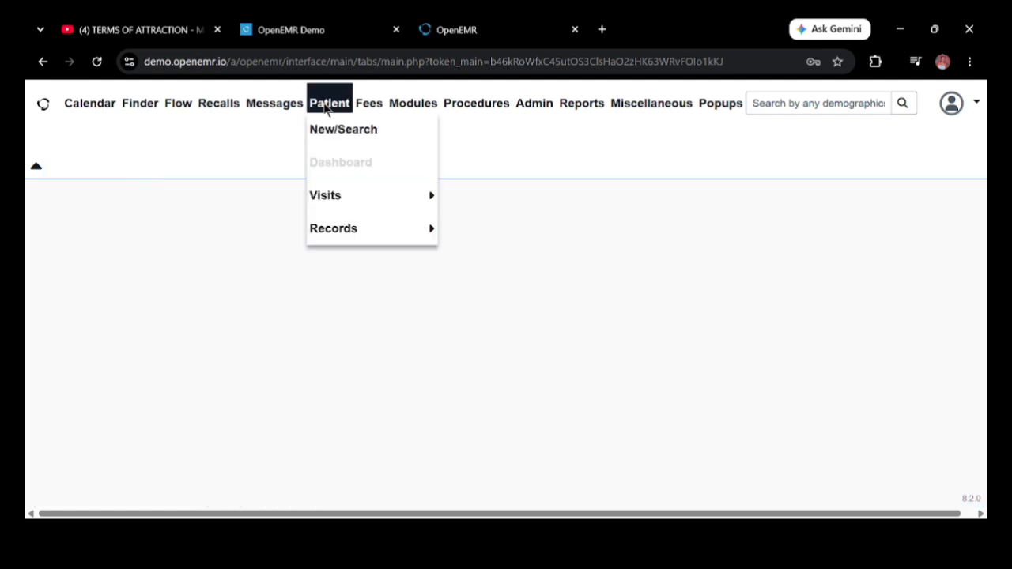
left_click(333, 131)
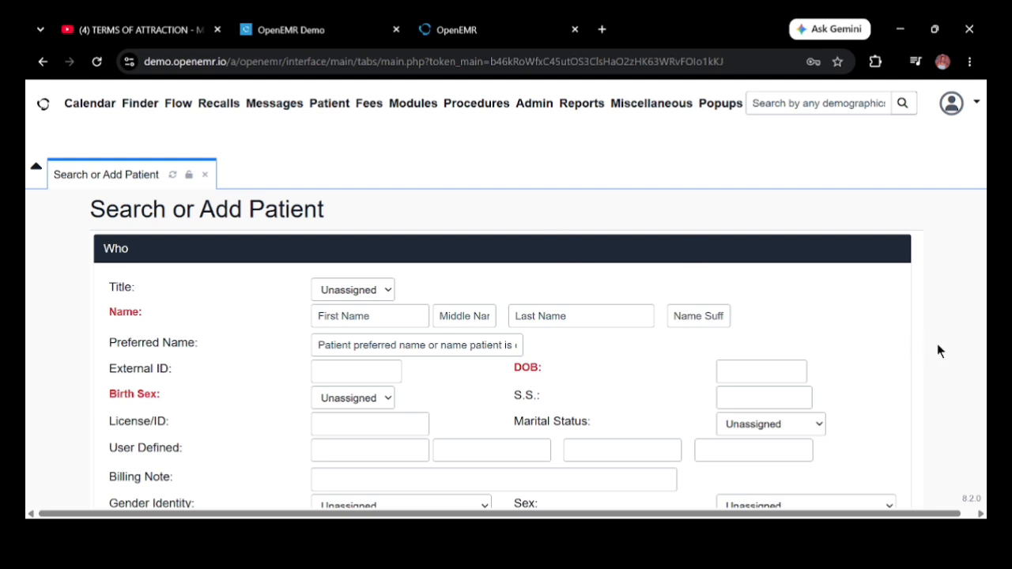
Step: Expand the Contact section of the new-patient form
scroll(939, 351, "down", 1)
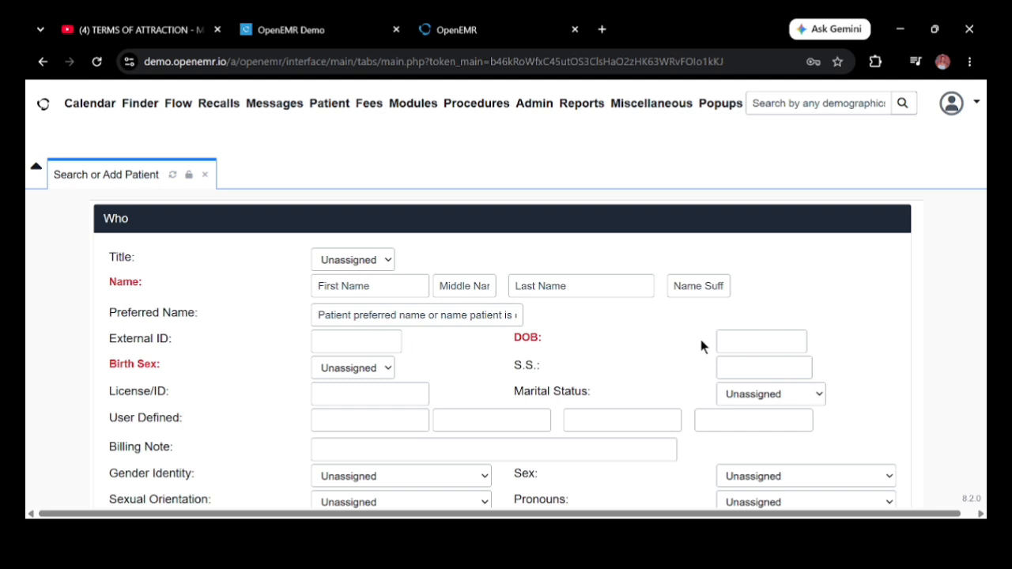
scroll(962, 442, "down", 1)
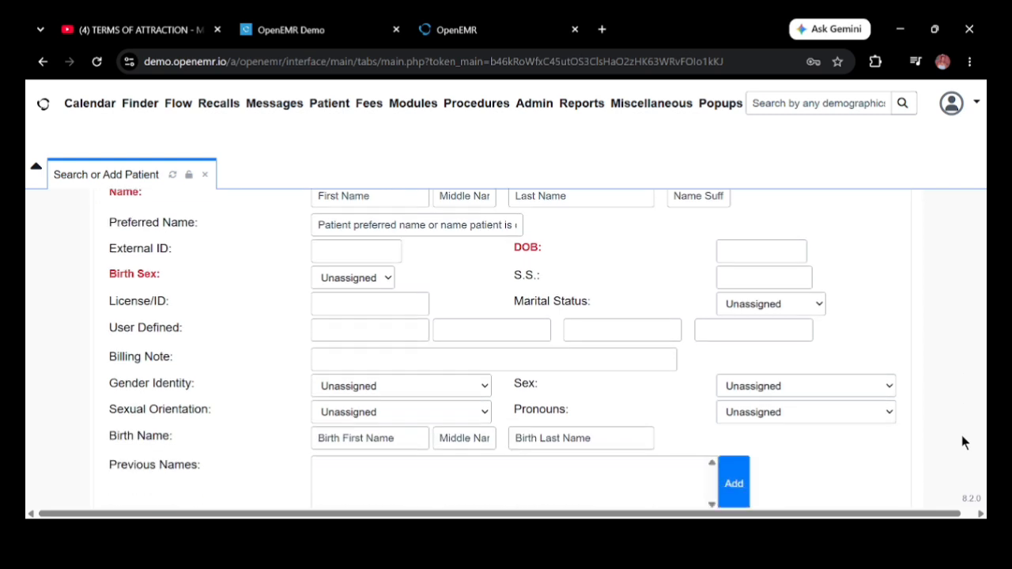
scroll(963, 442, "down", 2)
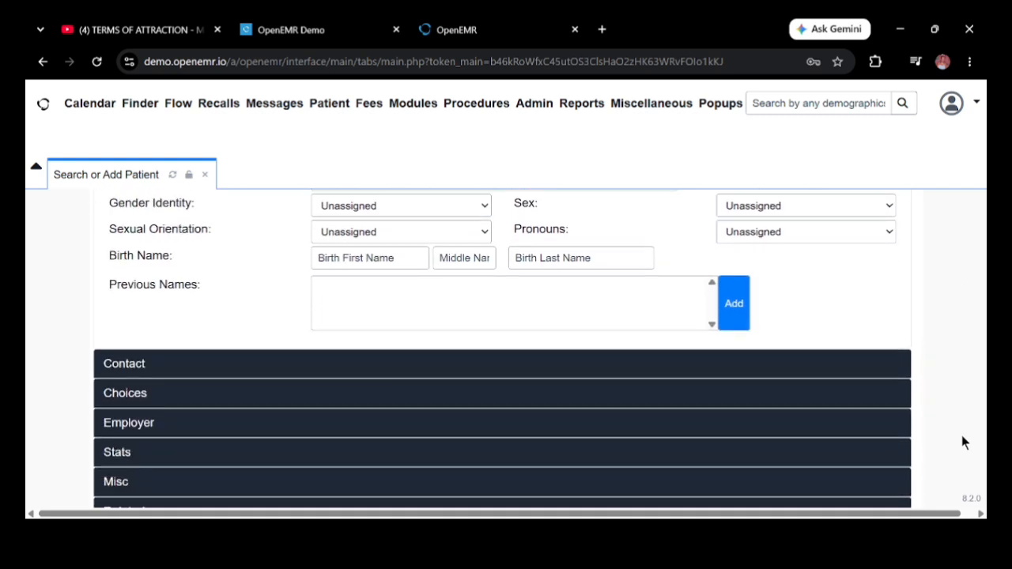
scroll(962, 443, "down", 1)
scroll(961, 435, "down", 2)
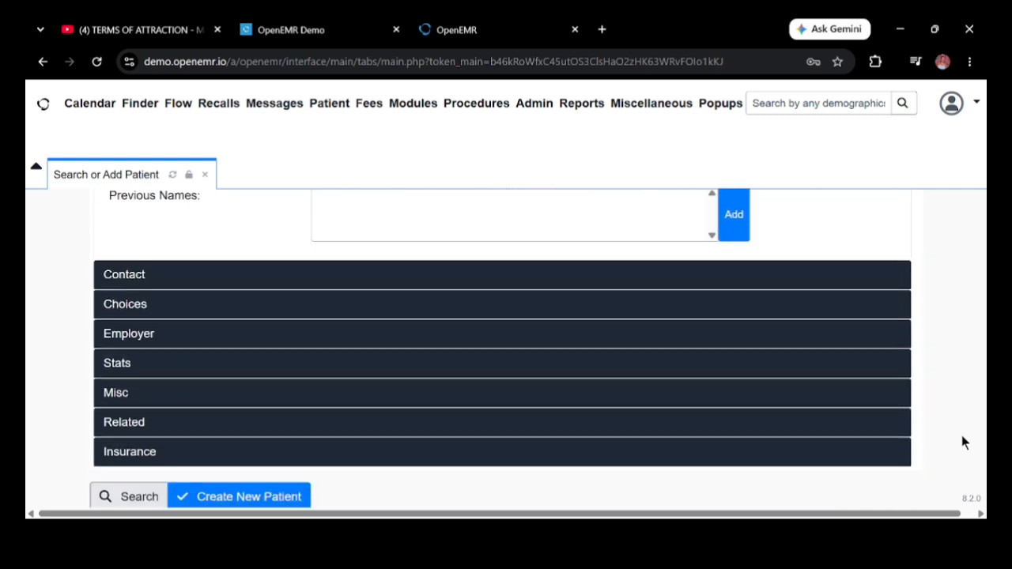
left_click(788, 287)
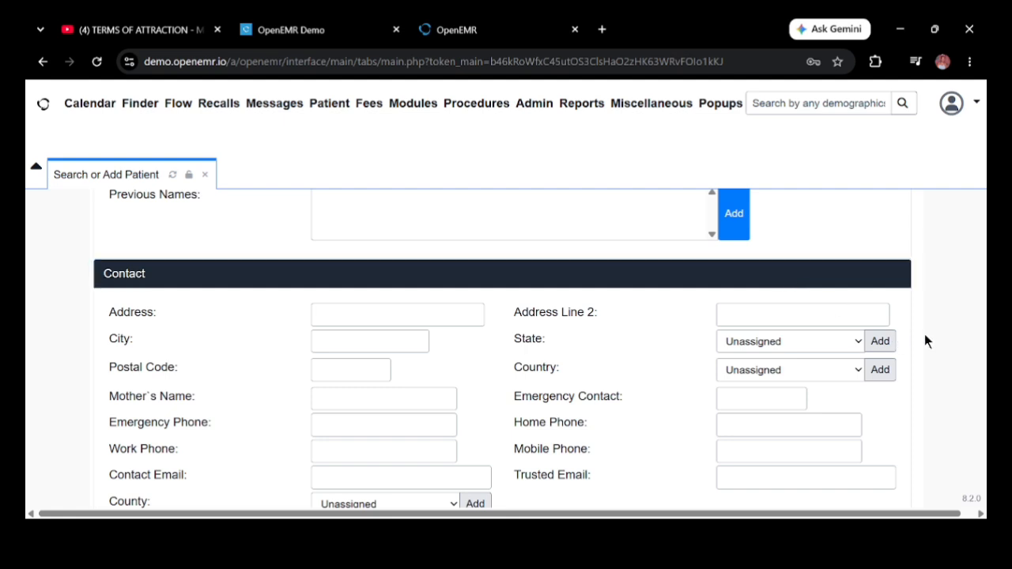
scroll(925, 340, "down", 3)
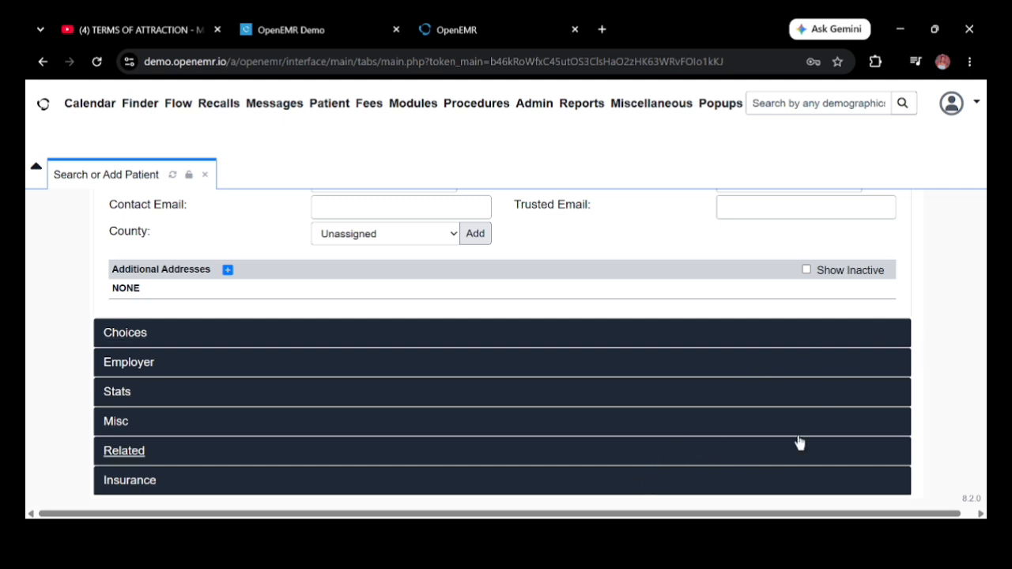
scroll(969, 334, "down", 1)
scroll(969, 334, "up", 3)
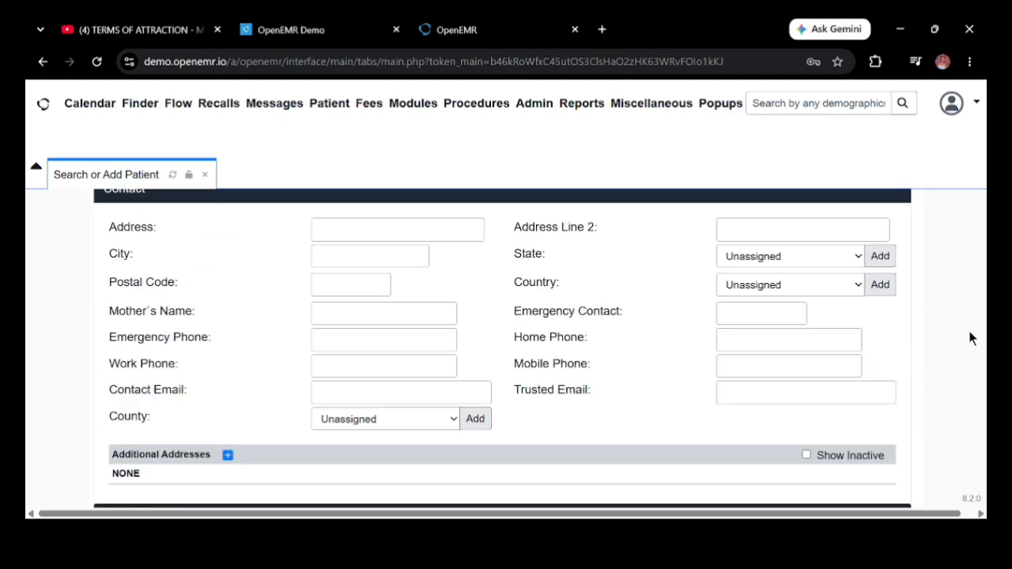
scroll(971, 338, "up", 5)
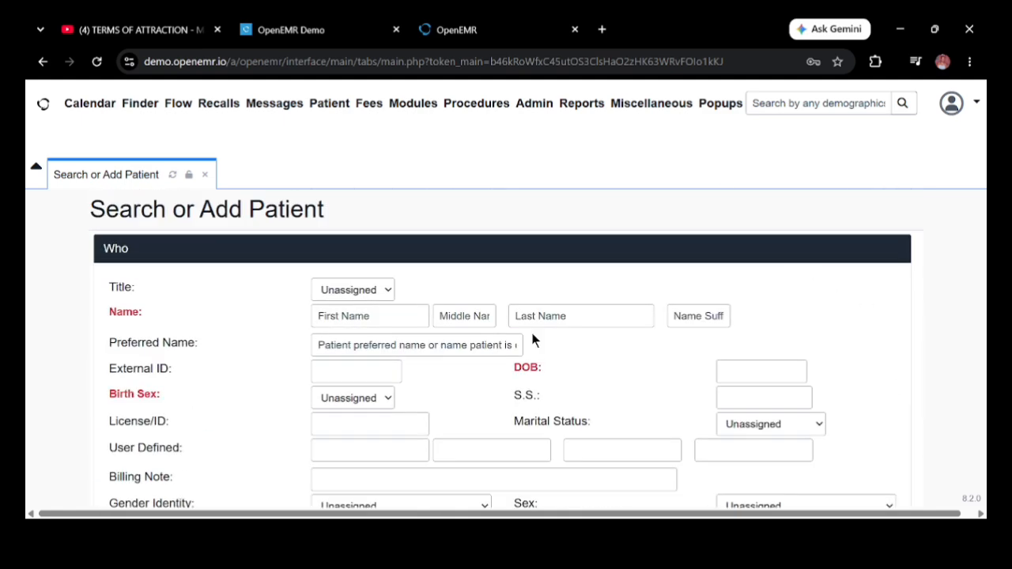
Step: Set the title to Mrs. and enter the patient's first and last name
left_click(389, 292)
left_click(323, 338)
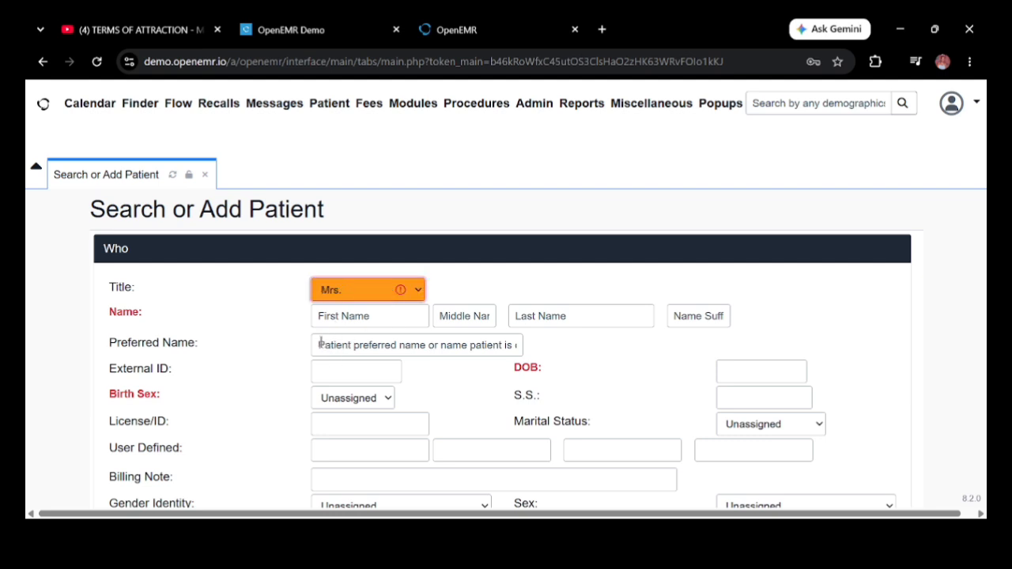
left_click(399, 291)
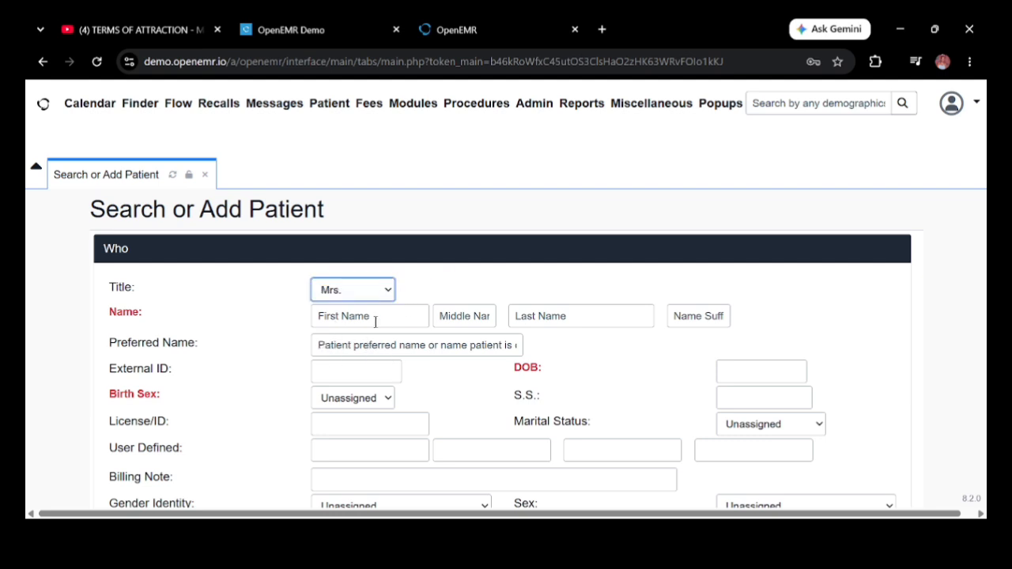
left_click(375, 320)
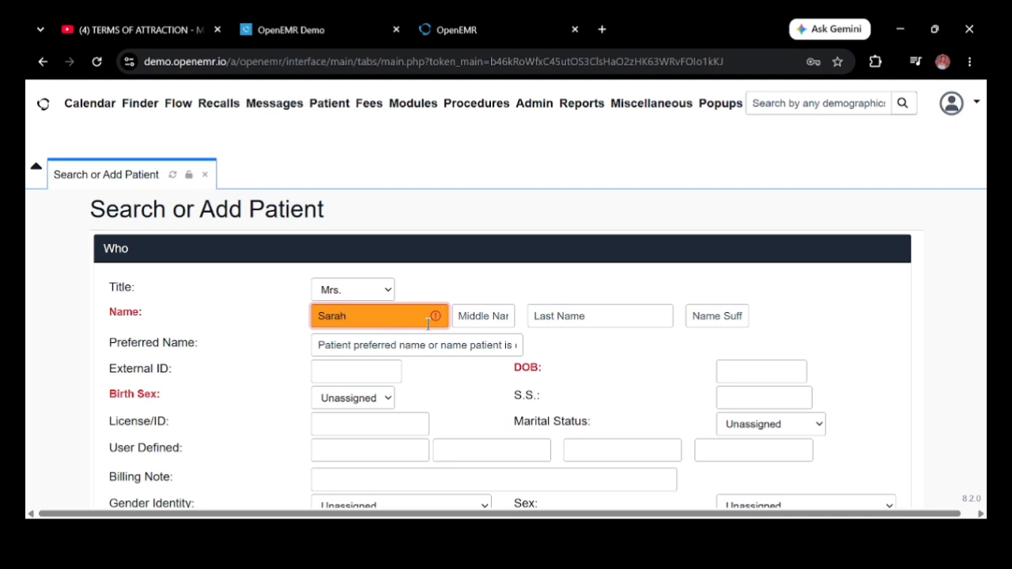
left_click(586, 317)
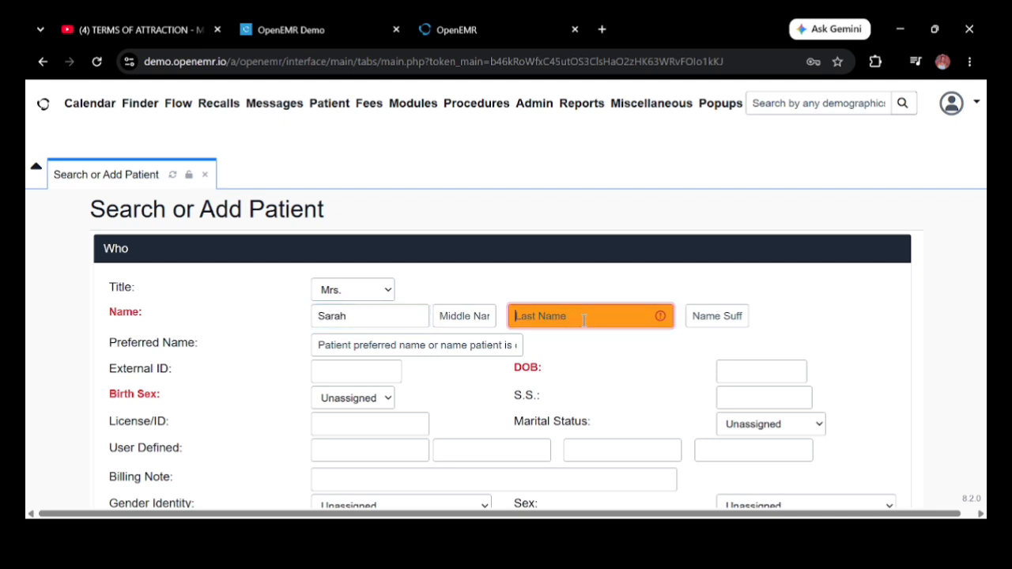
Step: Set Birth Sex to Female and the date of birth to 1990-07-09
left_click(389, 404)
left_click(355, 441)
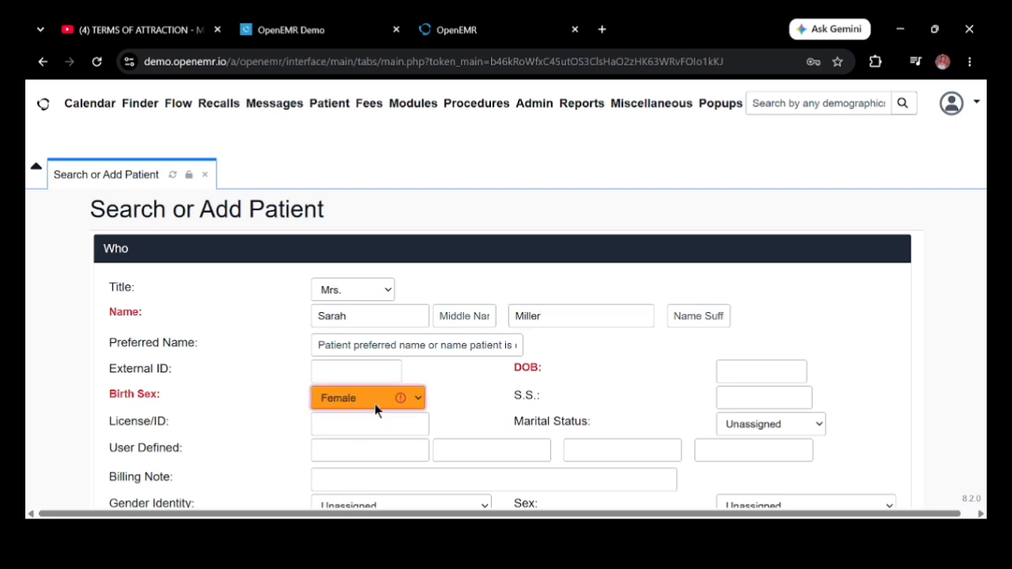
left_click(720, 364)
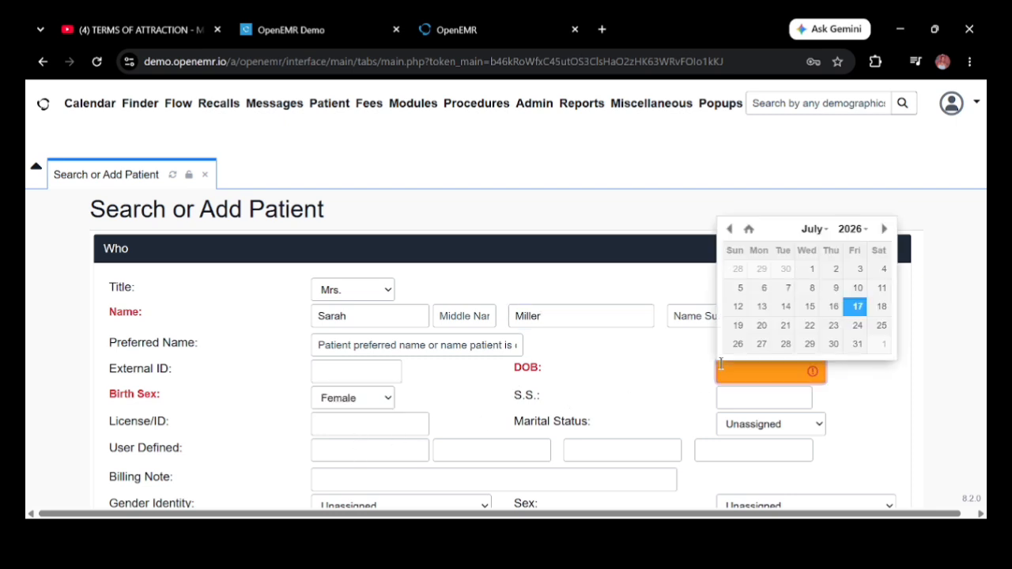
left_click(850, 229)
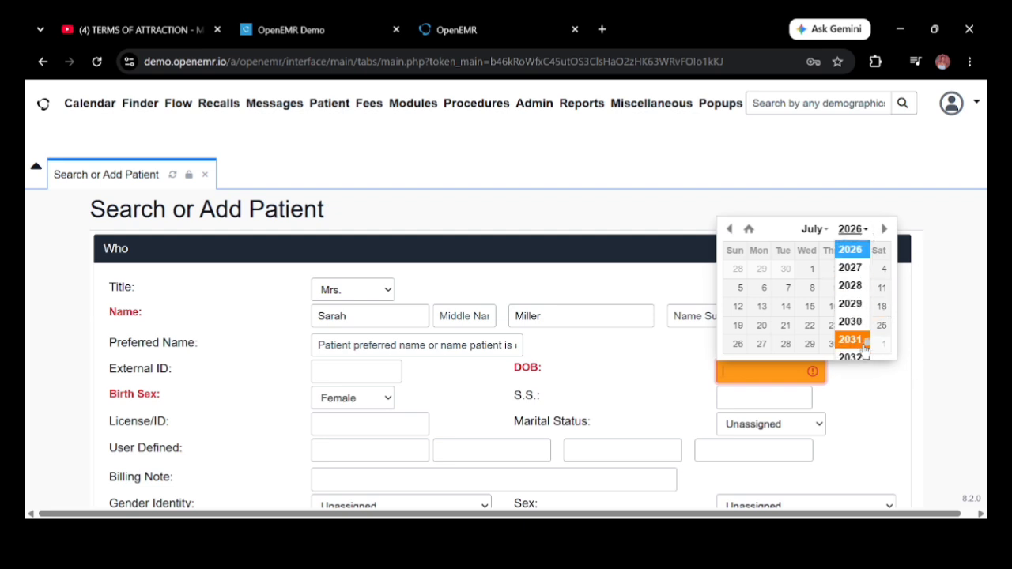
left_click_drag(868, 343, 870, 315)
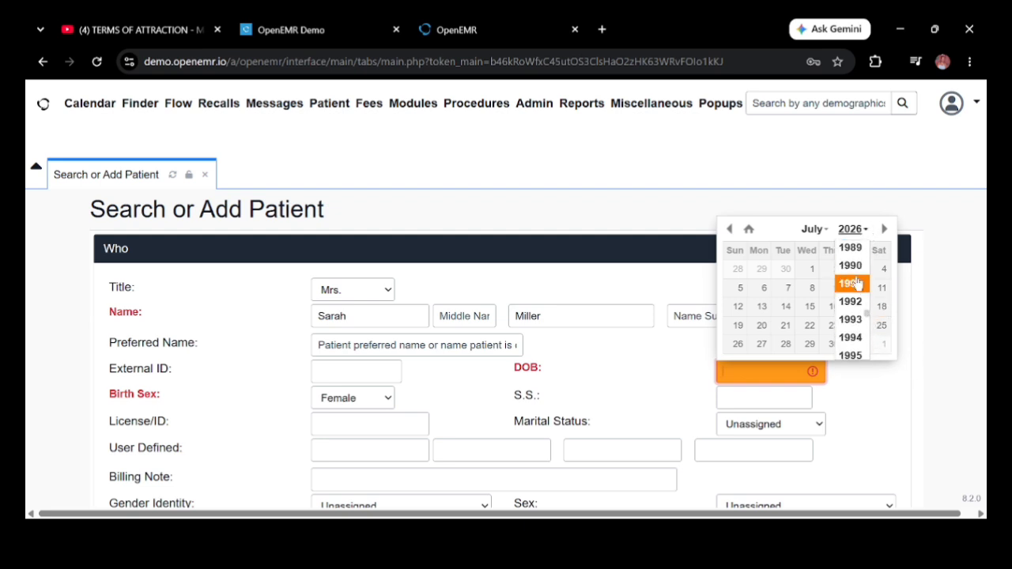
left_click(855, 268)
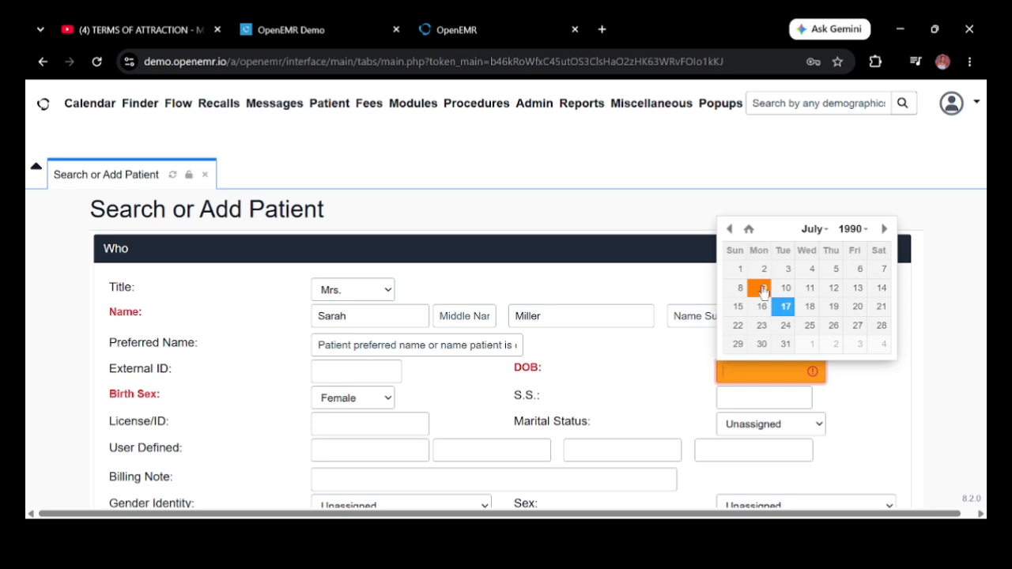
left_click(764, 287)
left_click(845, 388)
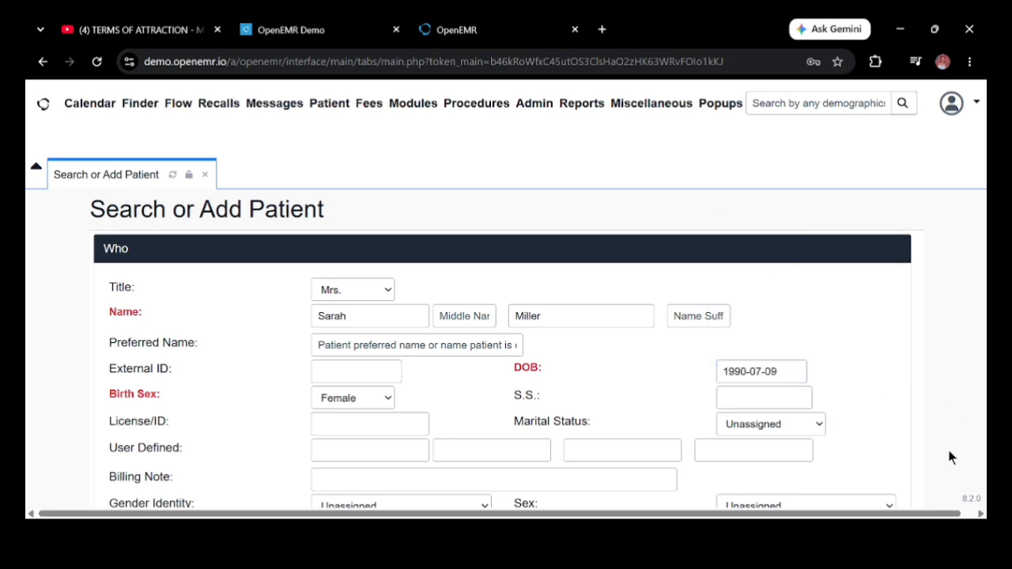
scroll(949, 457, "down", 4)
Step: Enter the patient's mobile phone number in the Contact section
scroll(950, 457, "down", 2)
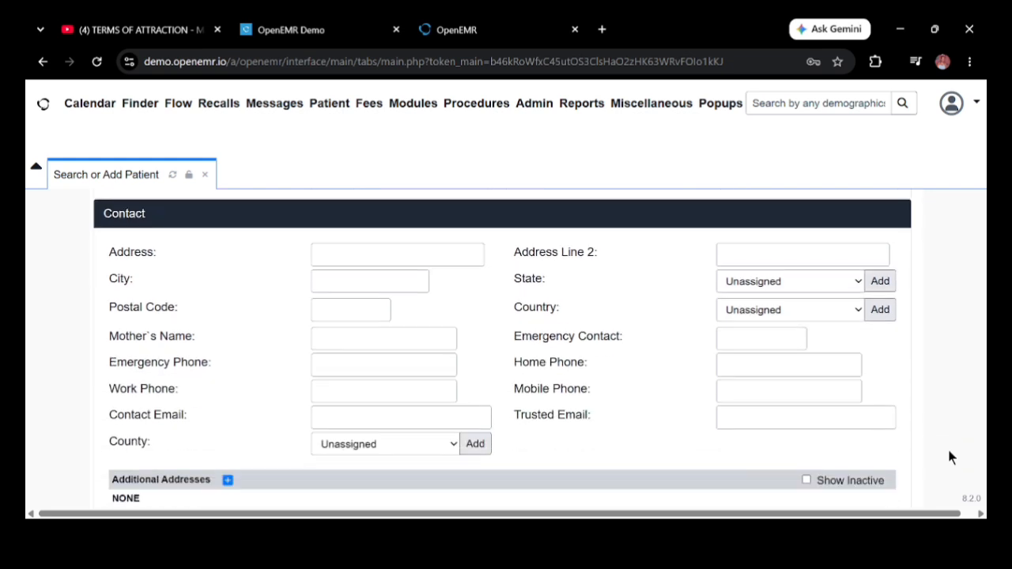
scroll(949, 458, "down", 1)
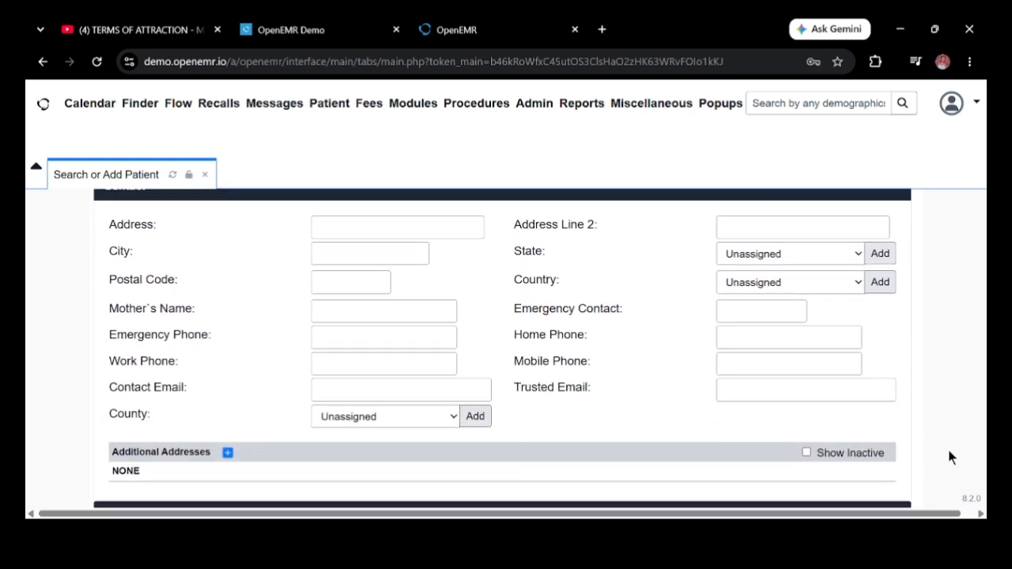
left_click(744, 342)
left_click(737, 365)
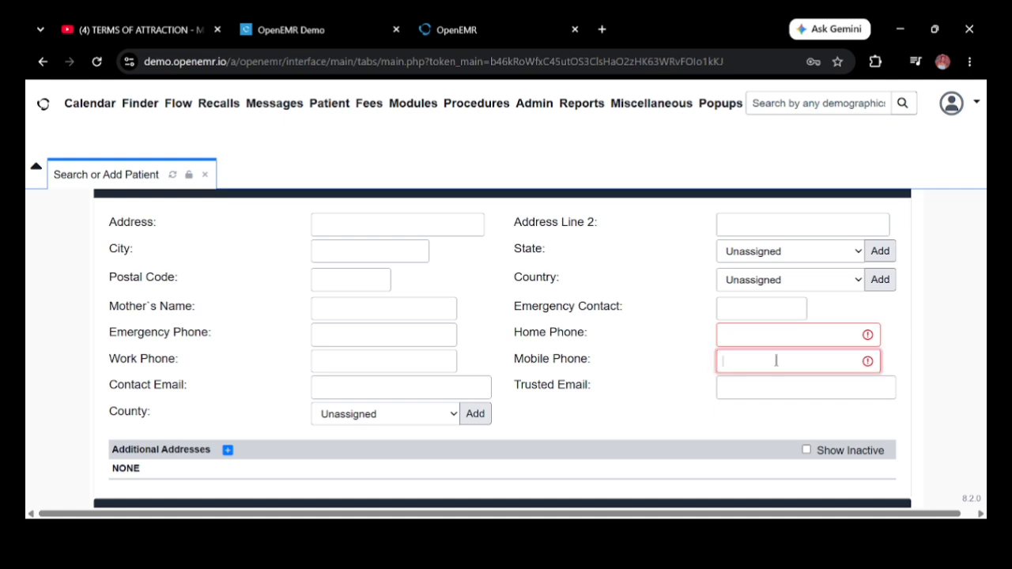
type("555-234-4567")
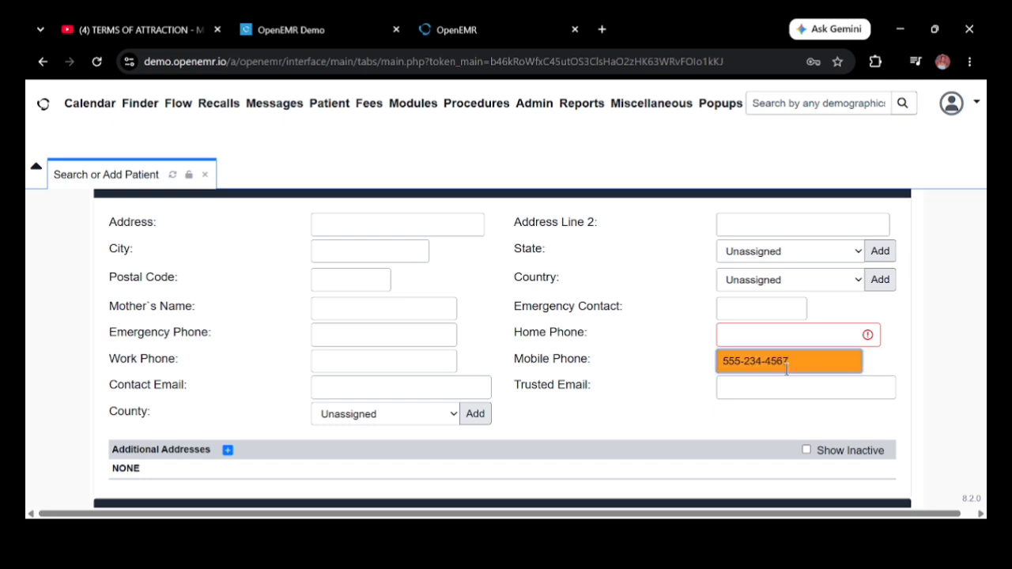
left_click(659, 406)
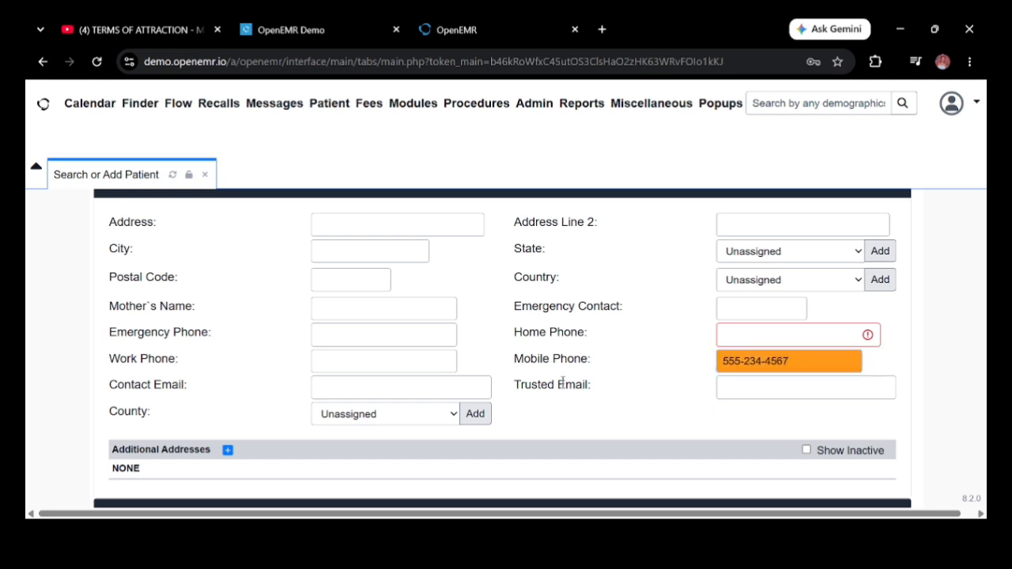
Step: Fill in the patient's contact e-mail address
left_click(342, 391)
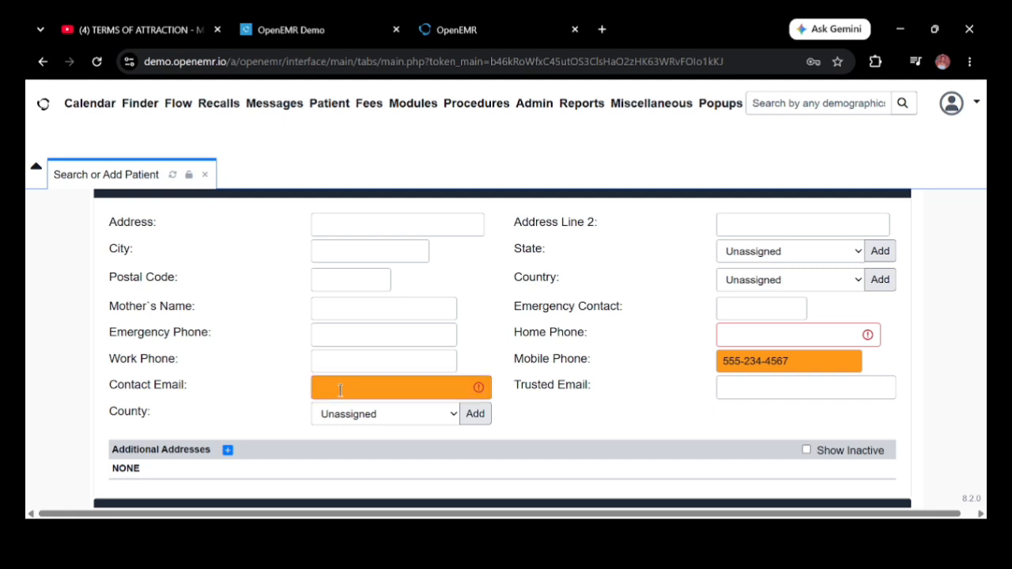
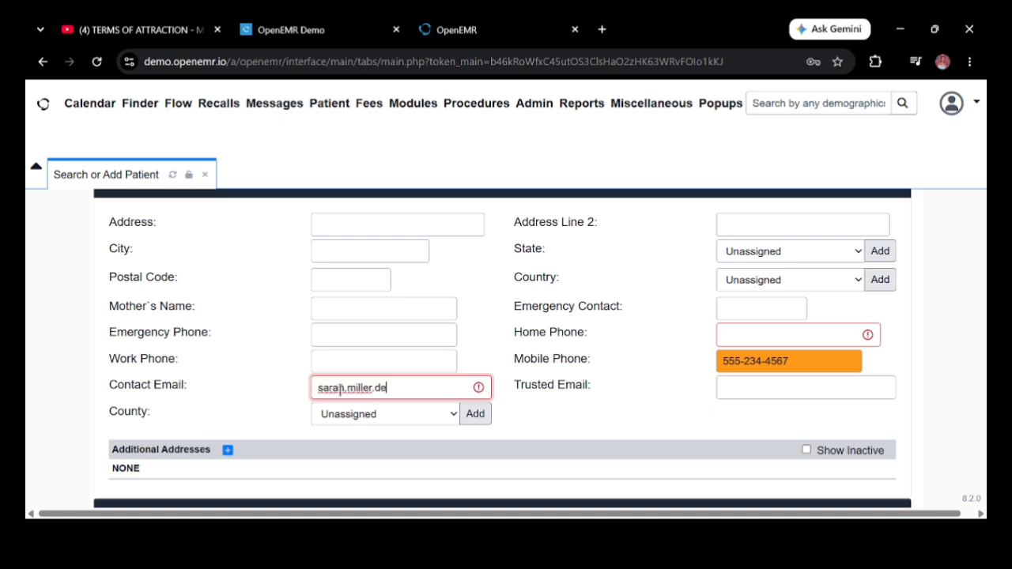
left_click(285, 398)
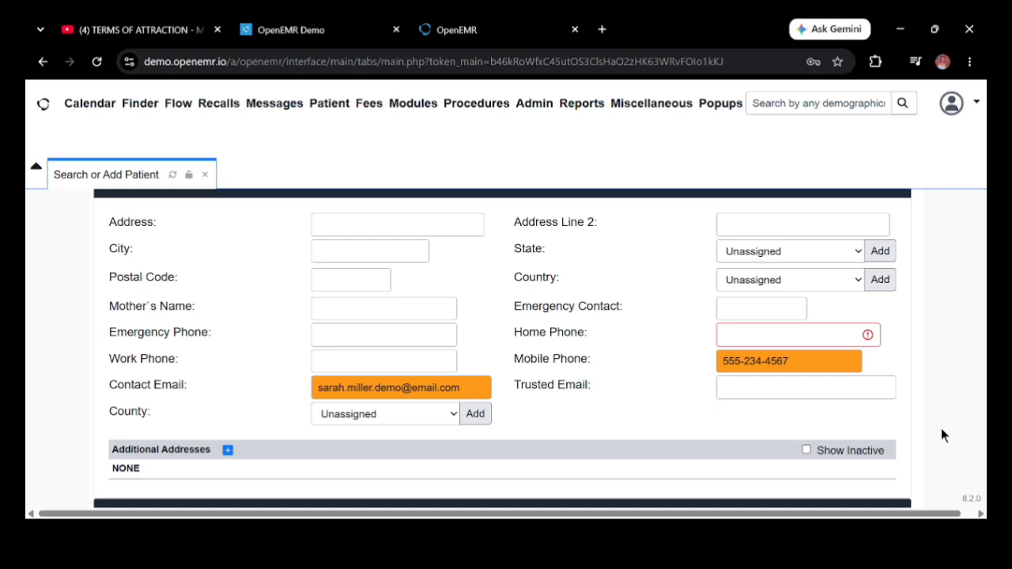
Step: Expand the Choices section and pick a provider from the Provider dropdown
scroll(942, 434, "down", 3)
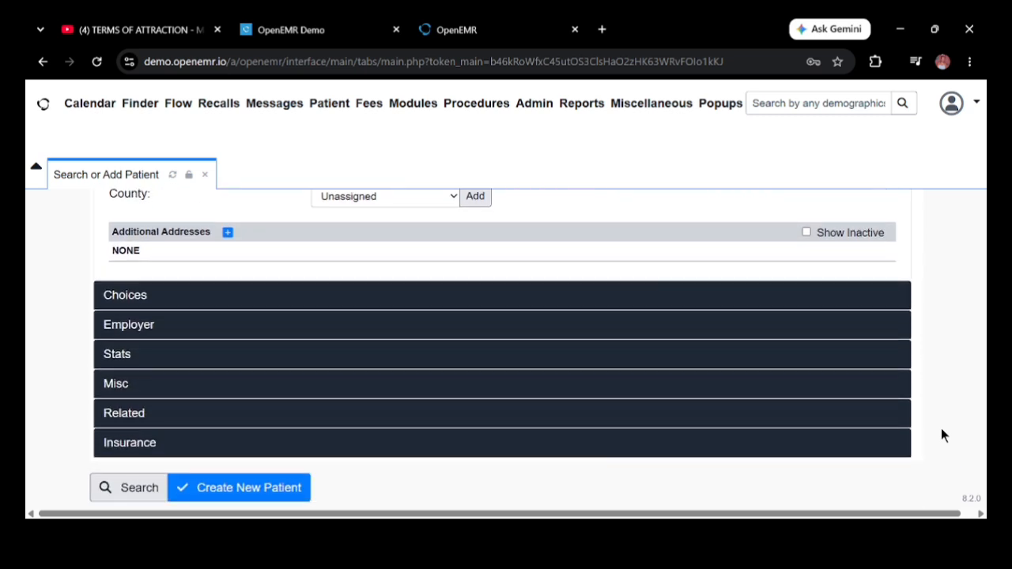
left_click(133, 303)
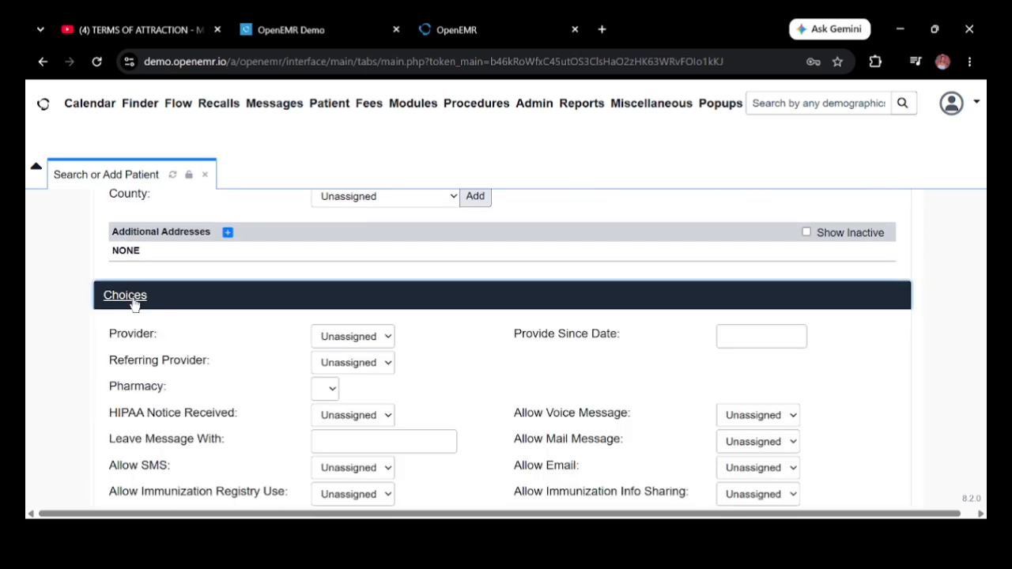
left_click(387, 336)
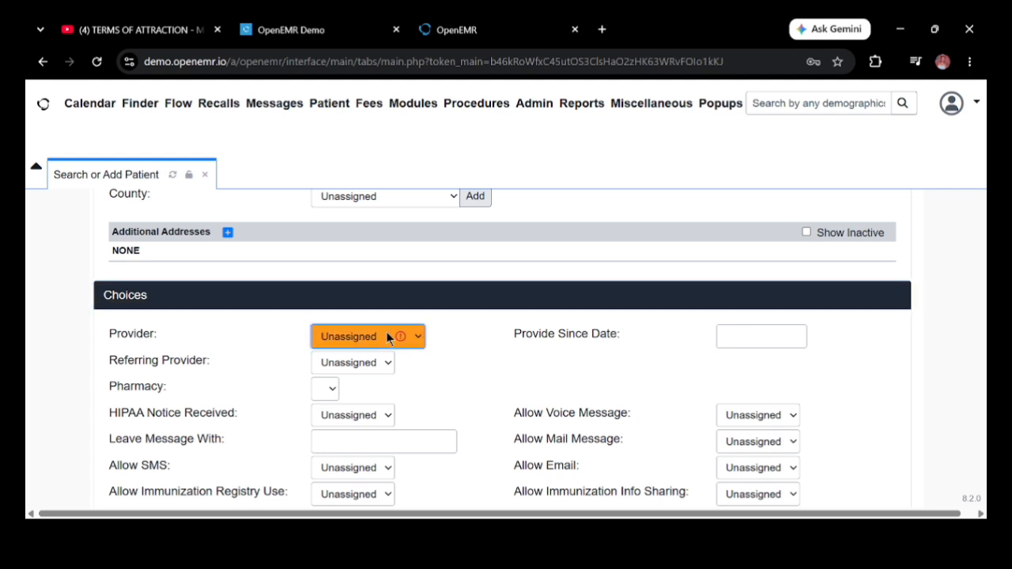
left_click(354, 391)
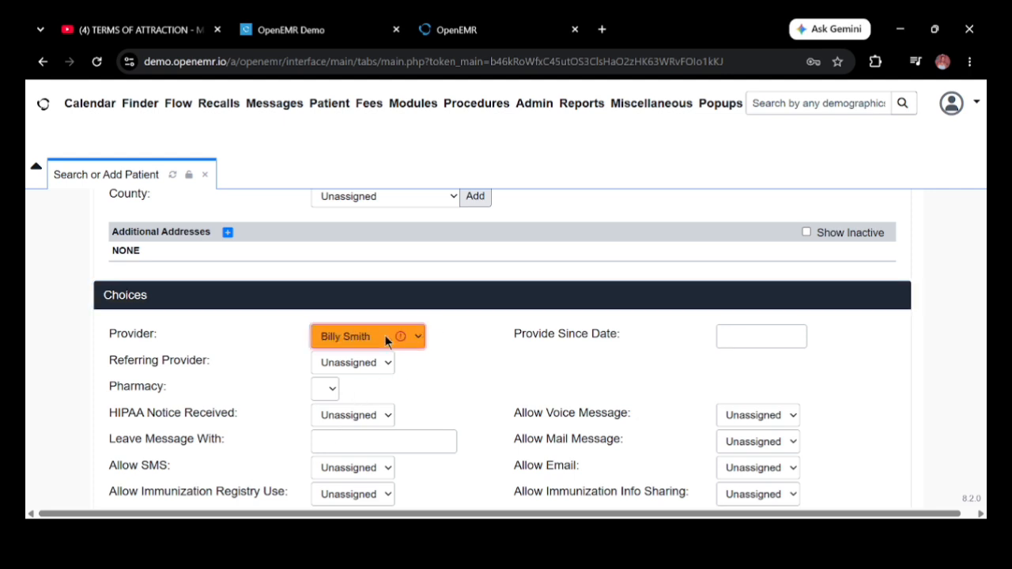
left_click(456, 364)
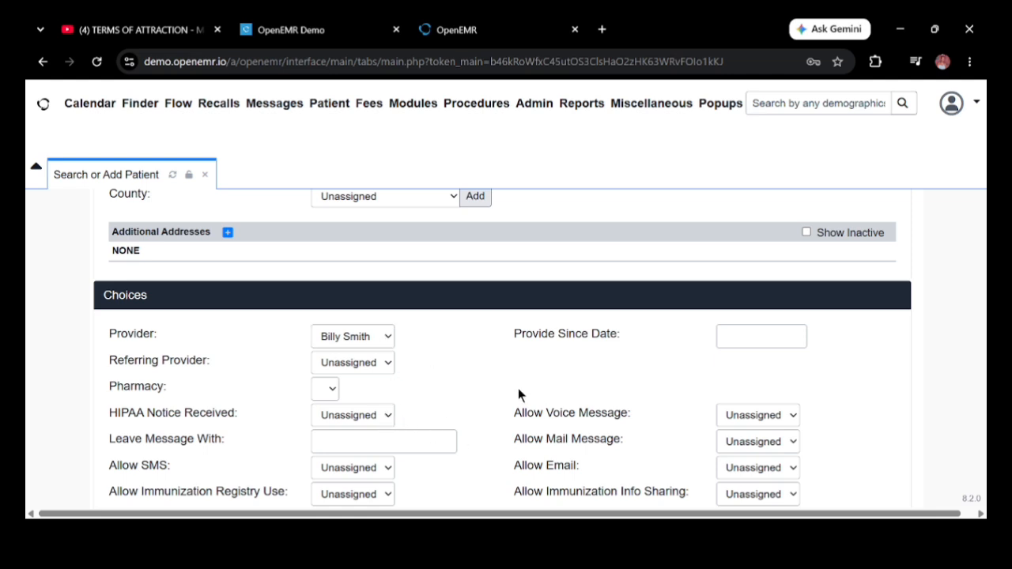
scroll(943, 448, "down", 5)
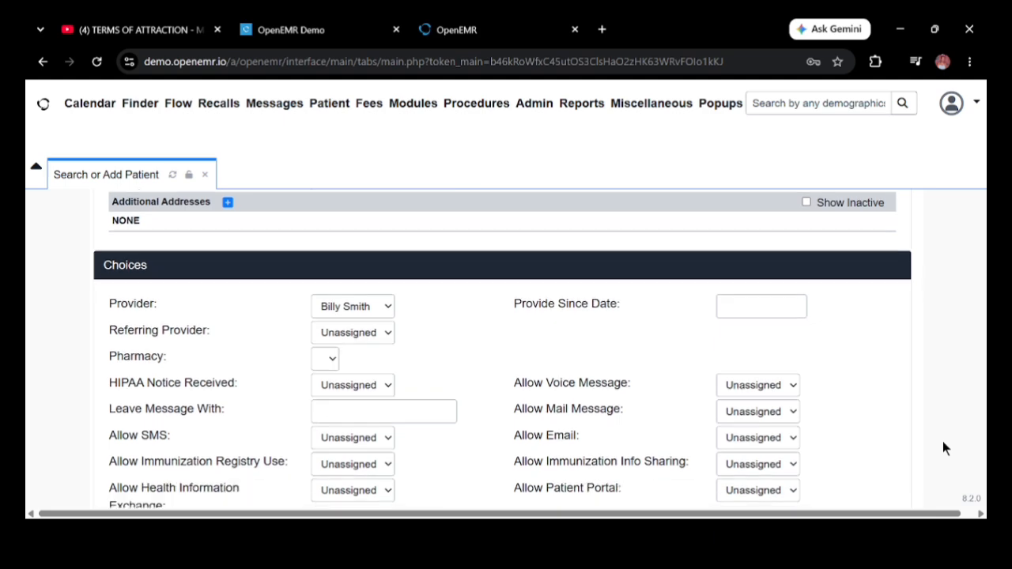
scroll(943, 449, "down", 1)
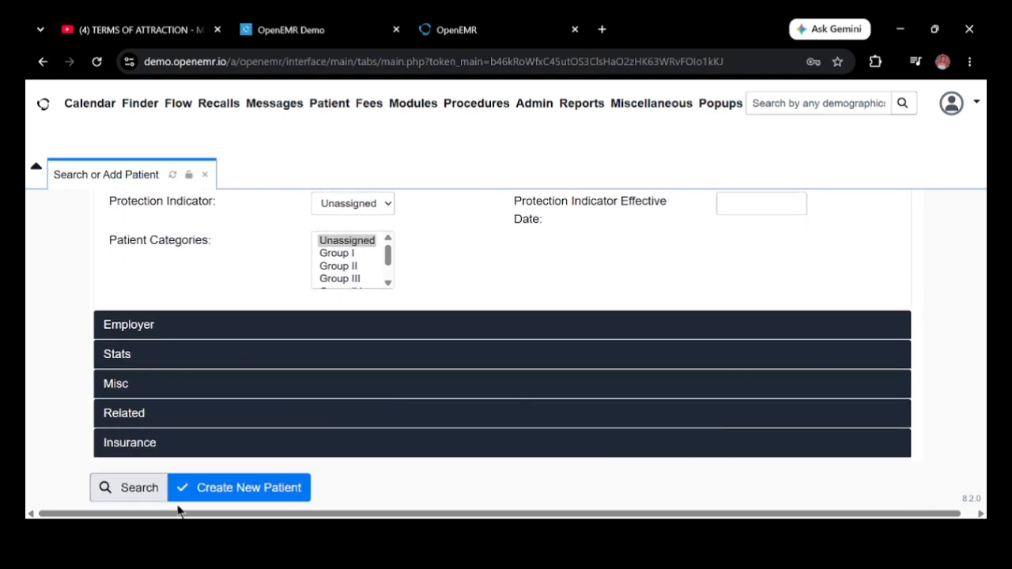
Step: Create the patient, confirming past the duplicate warning and dismissing the reminders alert
left_click(211, 490)
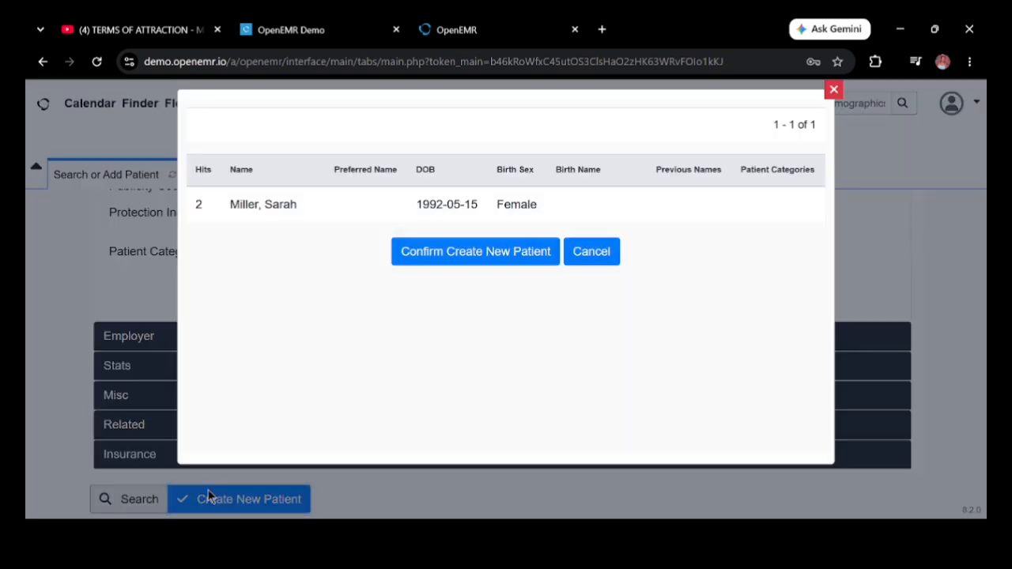
left_click(456, 252)
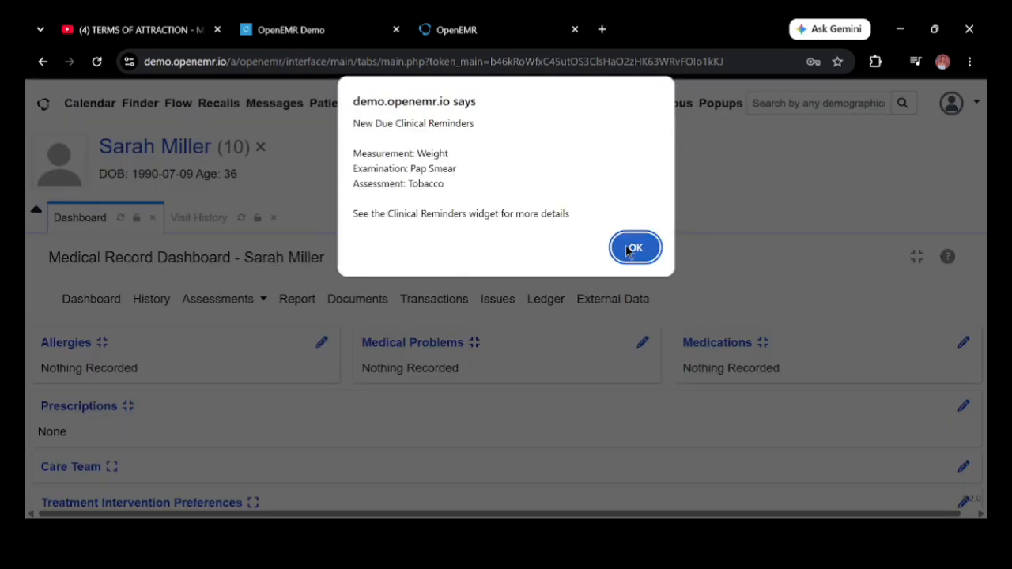
left_click(633, 249)
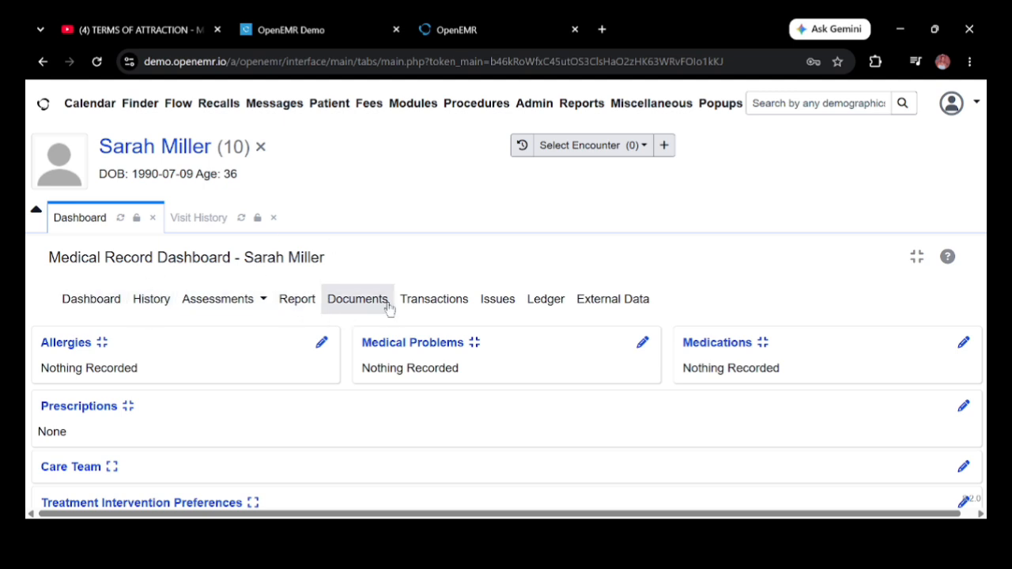
Step: Add a penicillin allergy with Moderate severity and Nausea reaction, and save it
left_click(321, 342)
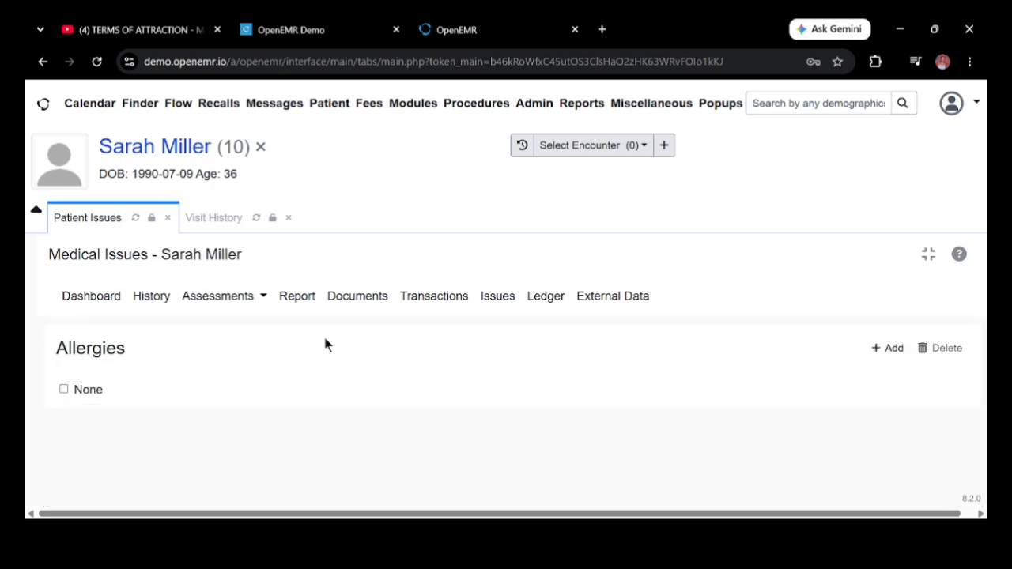
left_click(883, 348)
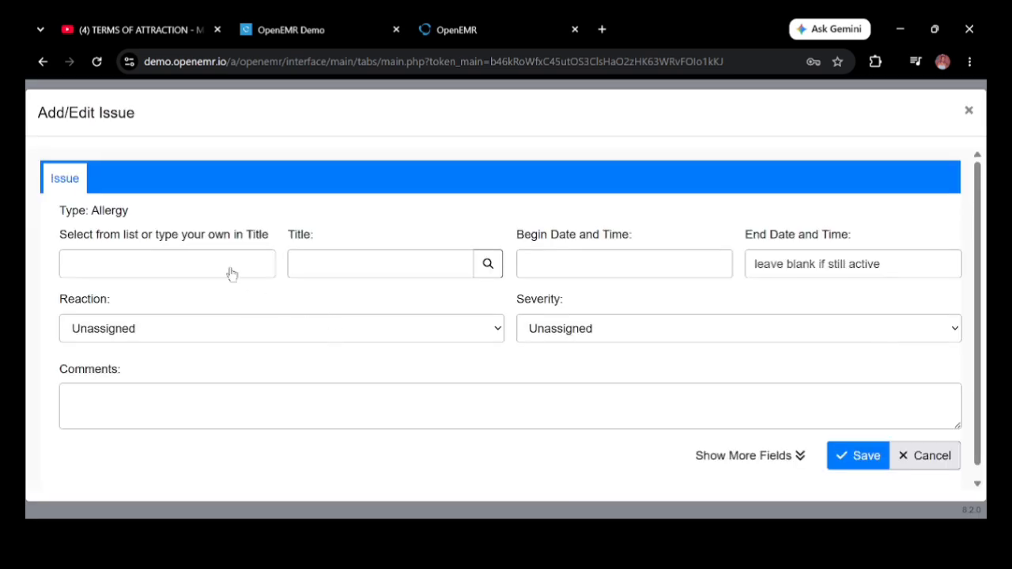
left_click(232, 273)
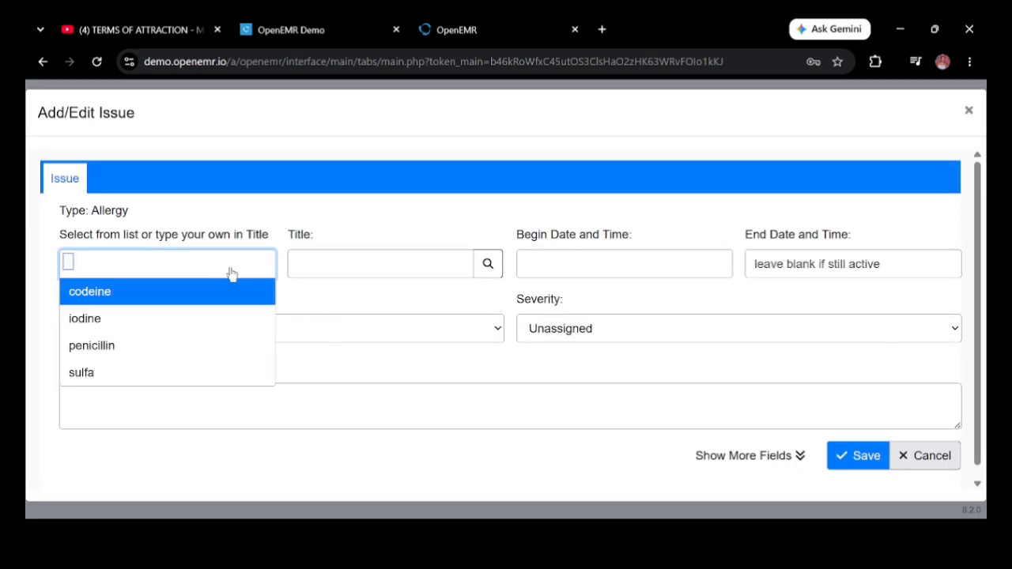
left_click(152, 349)
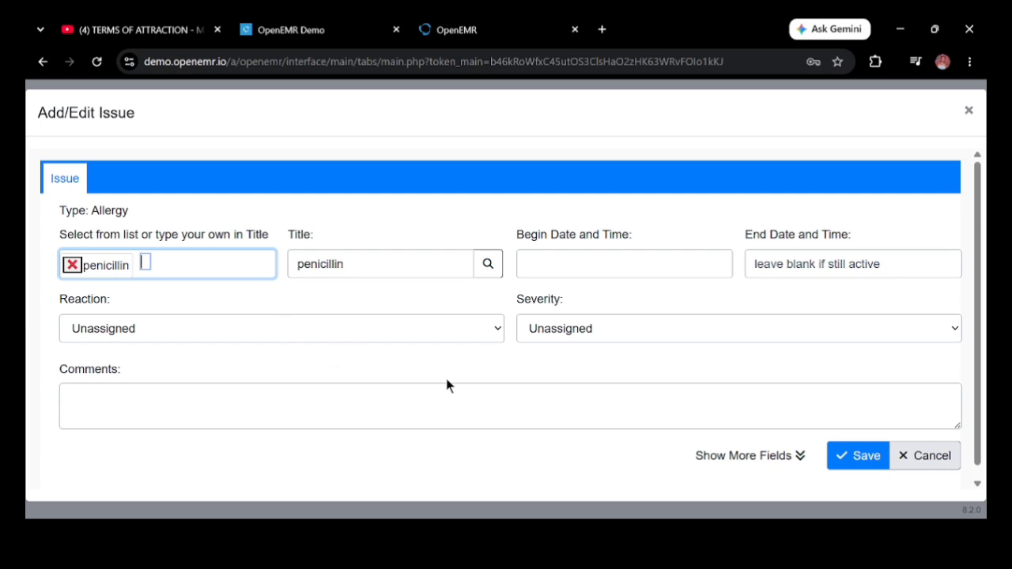
left_click(956, 330)
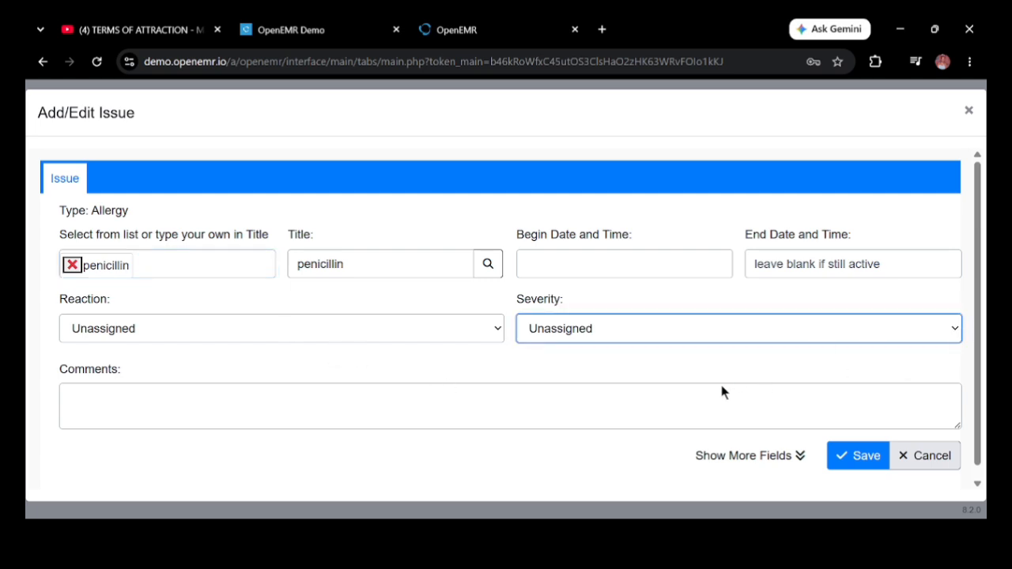
left_click(597, 416)
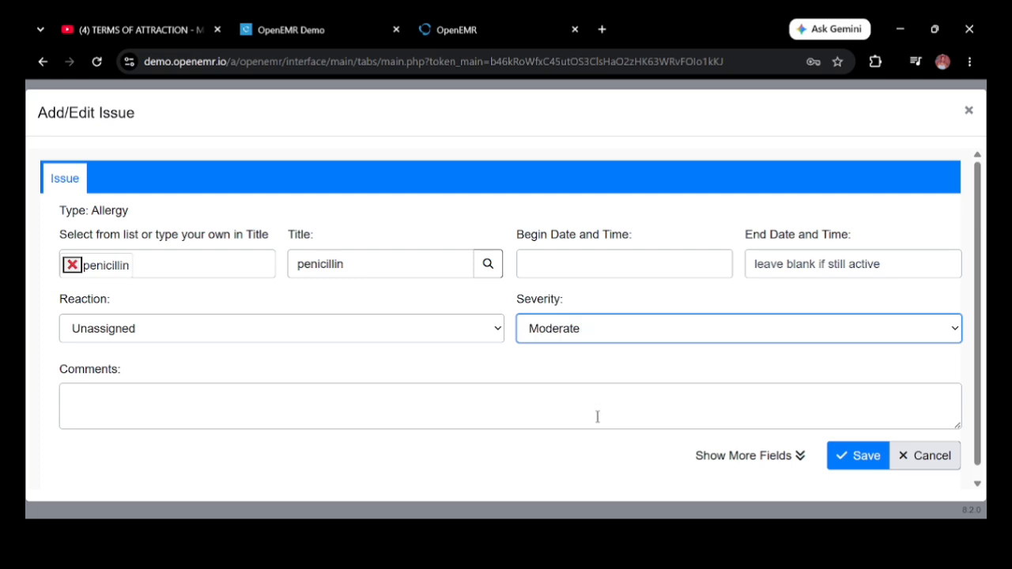
left_click(498, 332)
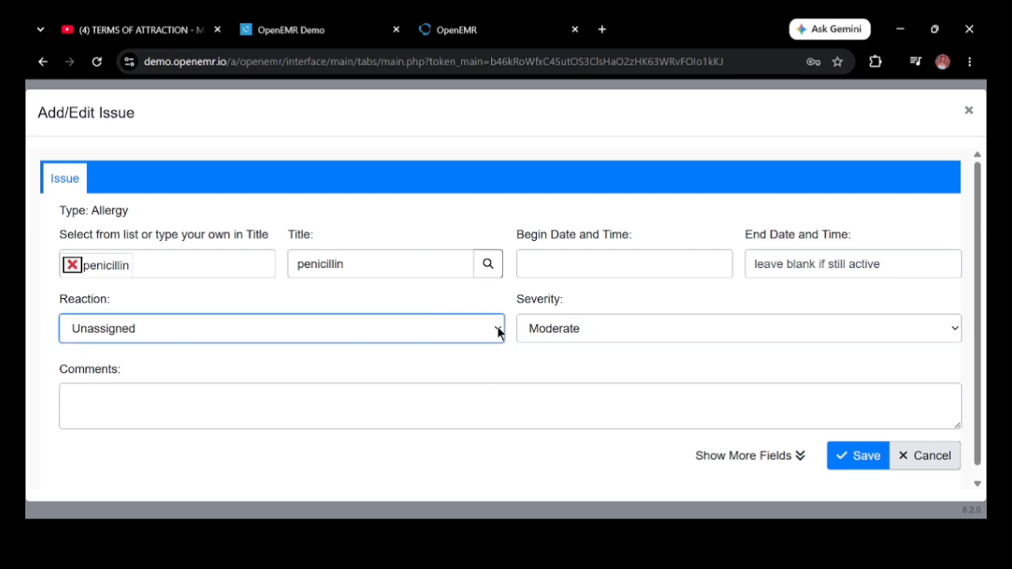
left_click(233, 391)
left_click(866, 456)
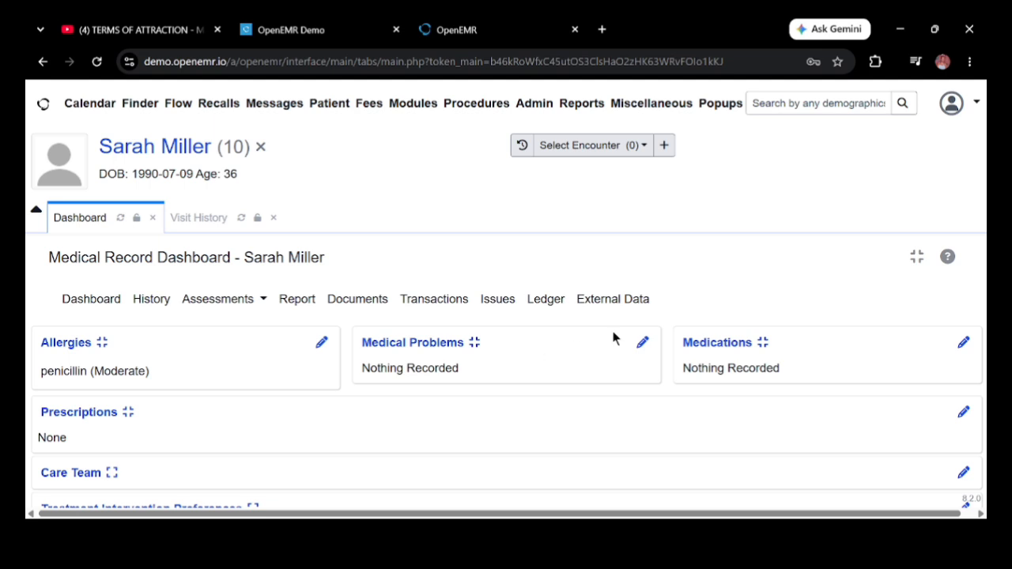
Step: Start a new medical problem and choose Dermatochalasis from the common problems list
left_click(643, 344)
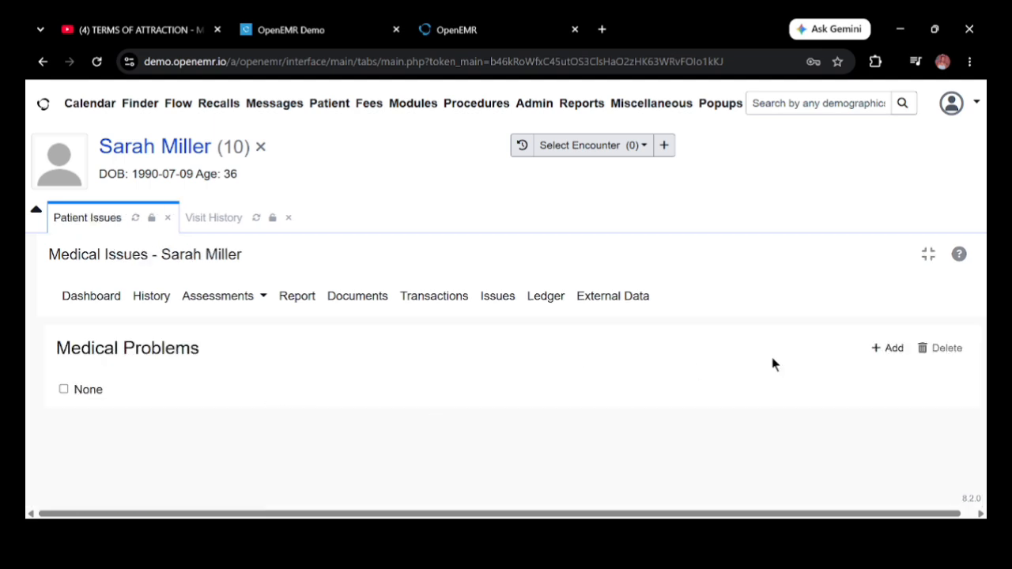
left_click(887, 348)
left_click(201, 269)
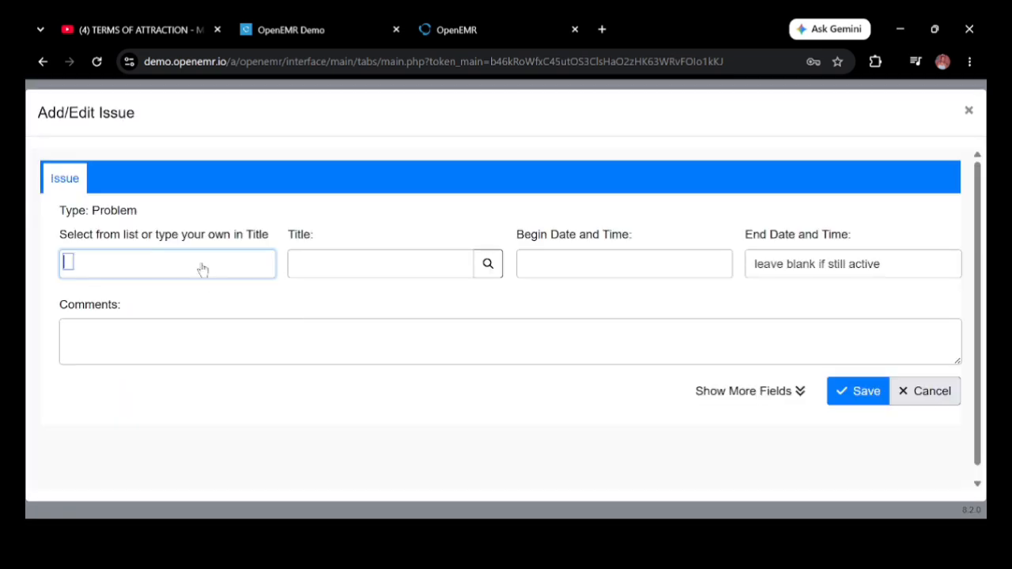
type("seasonal")
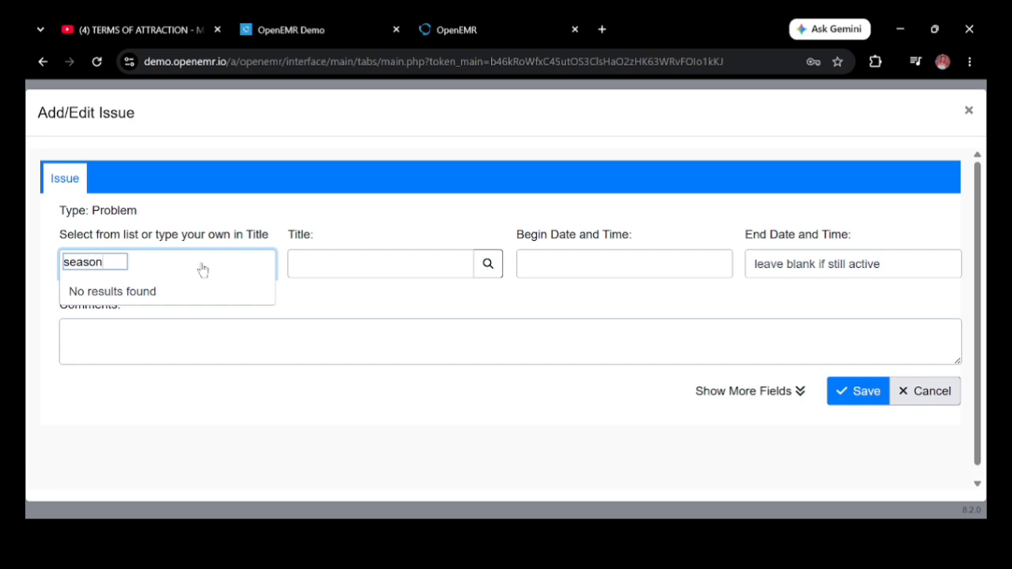
key("BackSpace")
key("BackSpace")
key("BackSpace")
key("BackSpace")
key("BackSpace")
key("BackSpace")
key("BackSpace")
key("BackSpace")
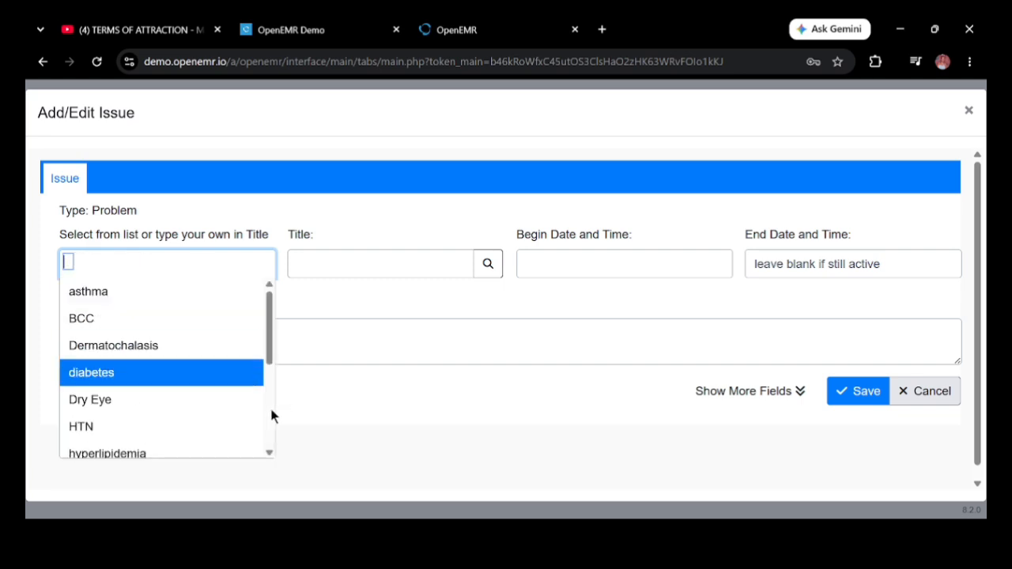
left_click(222, 353)
Step: Add the comment 'seasonal allergies', save the problem and return to the dashboard
left_click(158, 350)
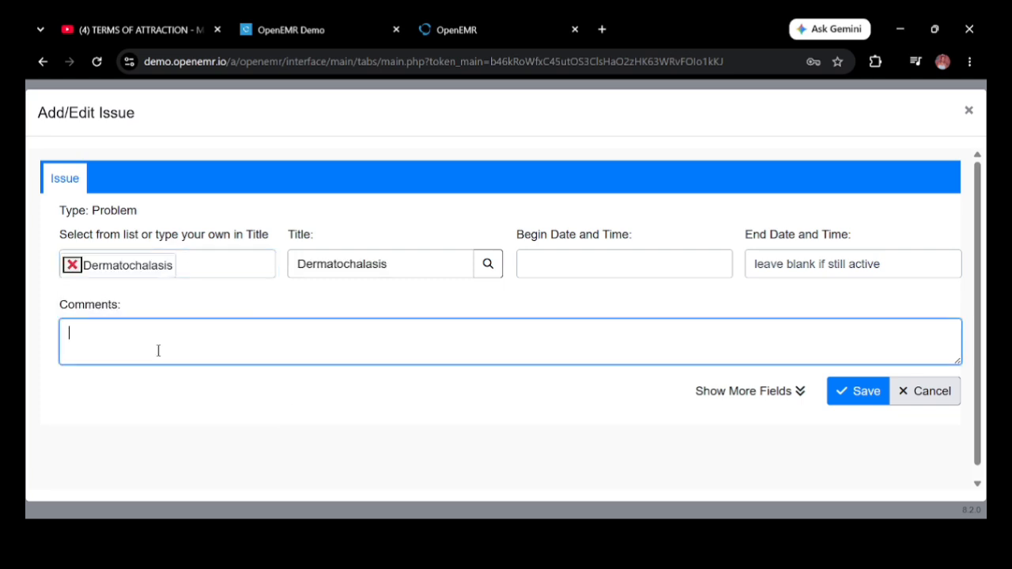
type("seasonal allergies")
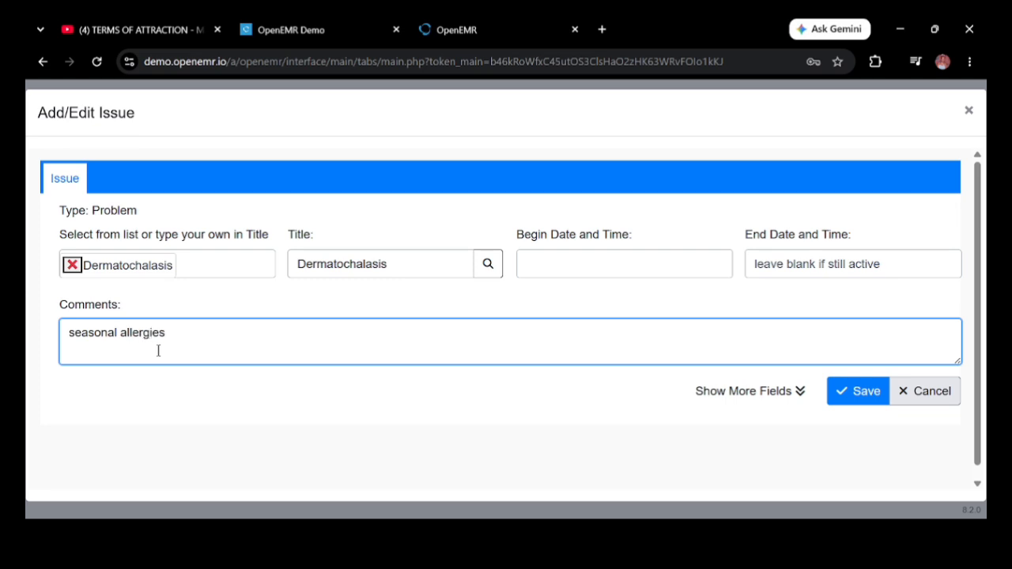
left_click(563, 271)
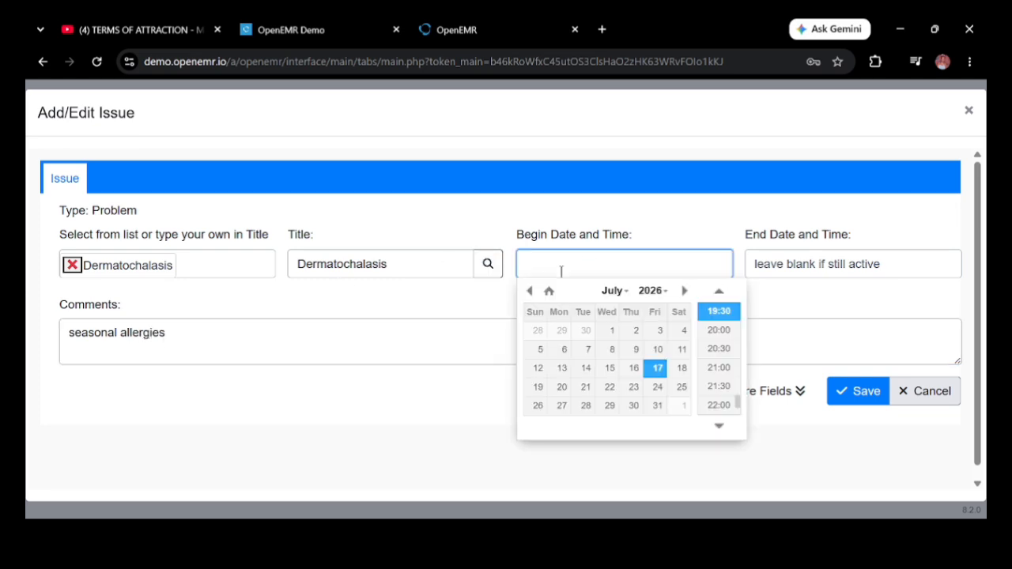
left_click(487, 399)
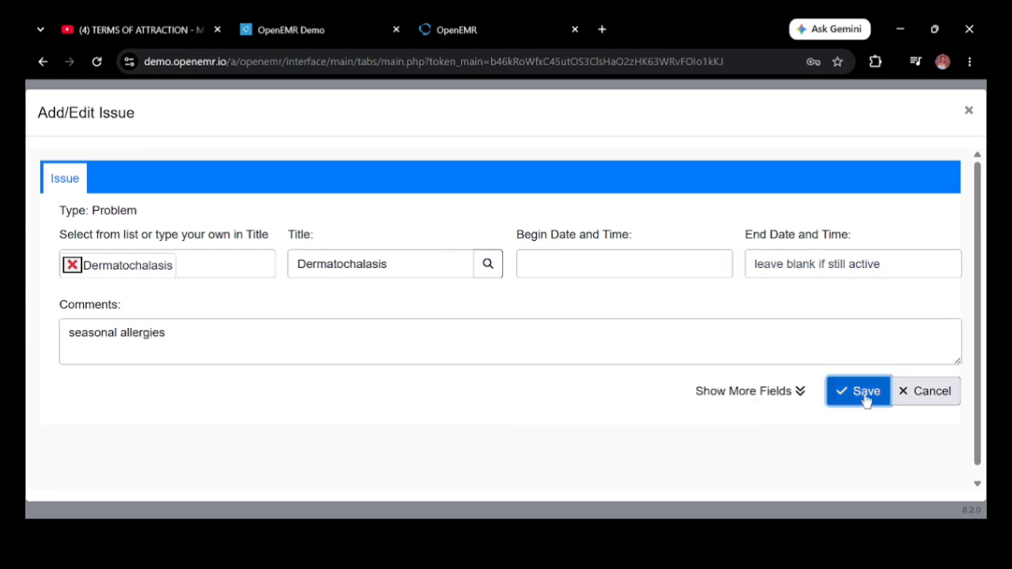
left_click(865, 393)
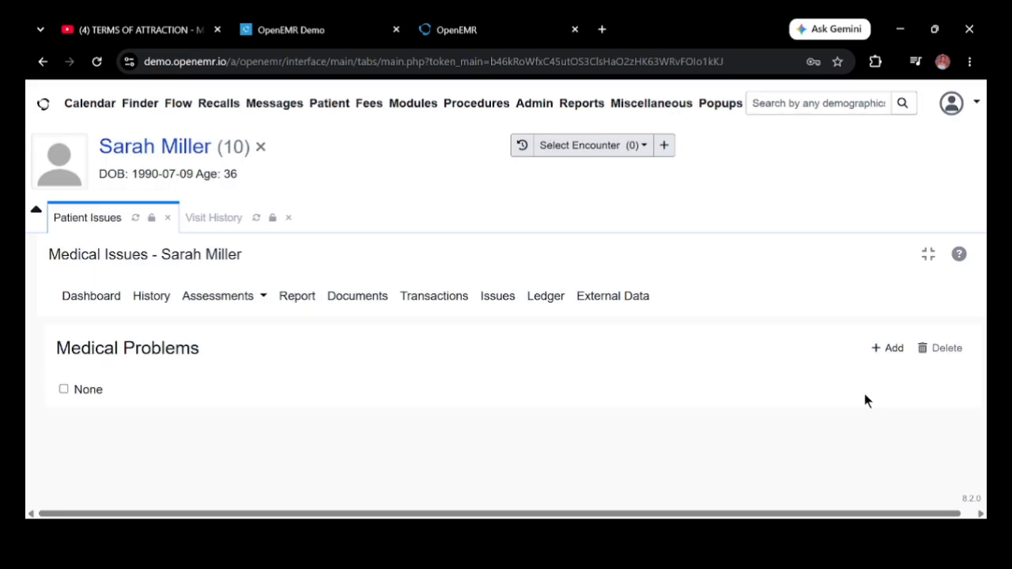
left_click(101, 302)
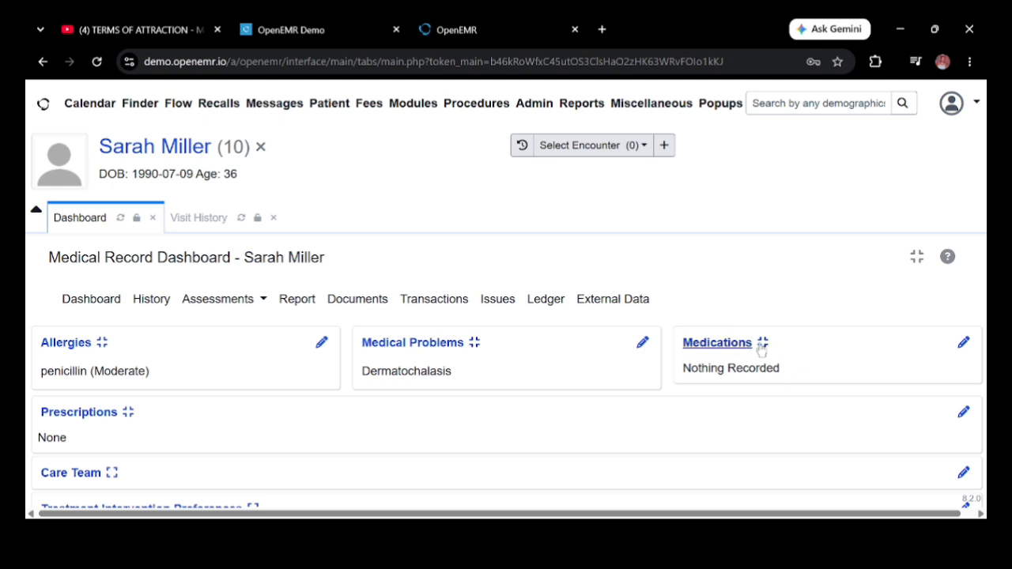
Step: Start a new medication titled 'vitamin D supplements'
left_click(964, 345)
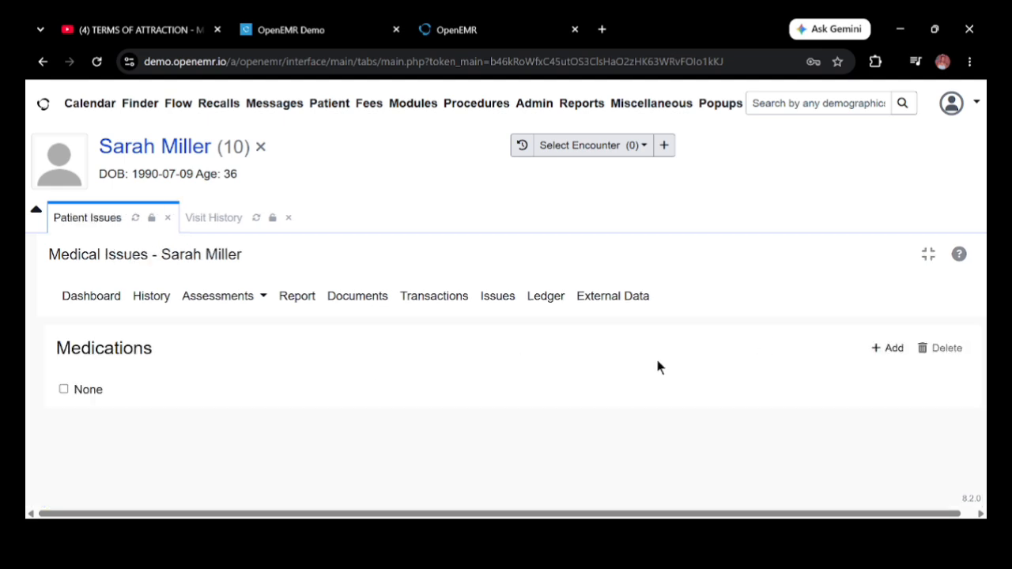
left_click(882, 351)
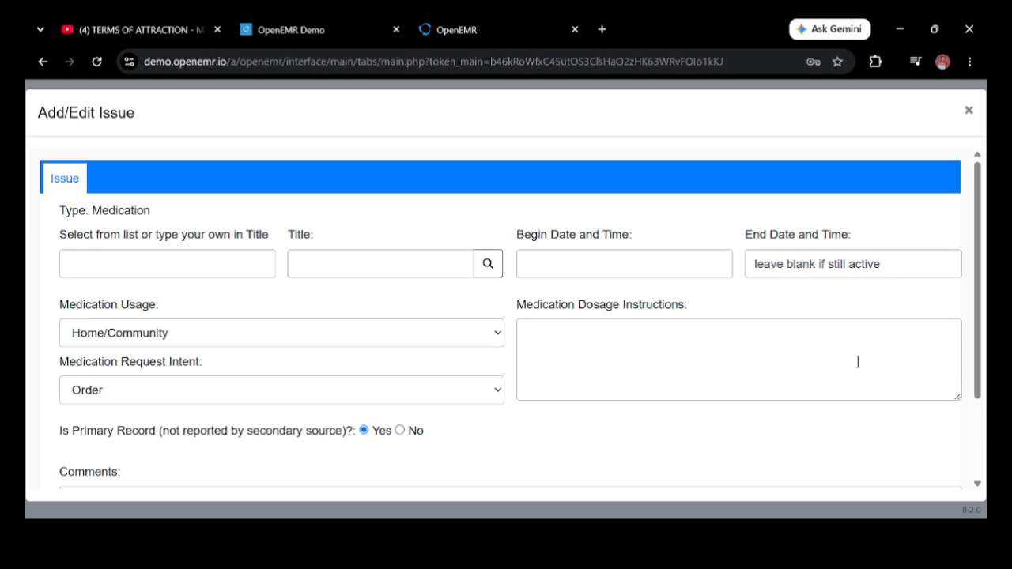
left_click(244, 266)
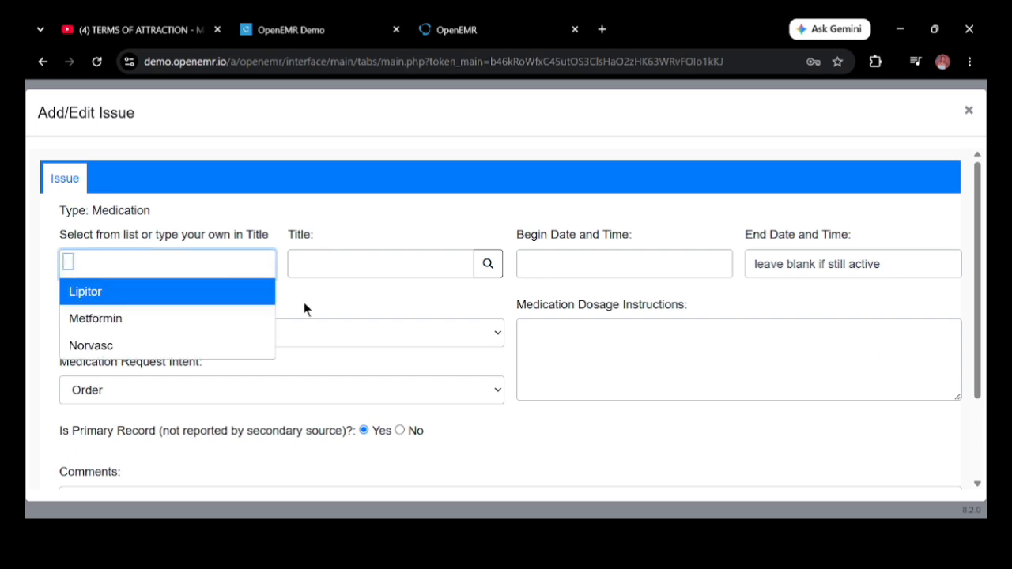
left_click(332, 263)
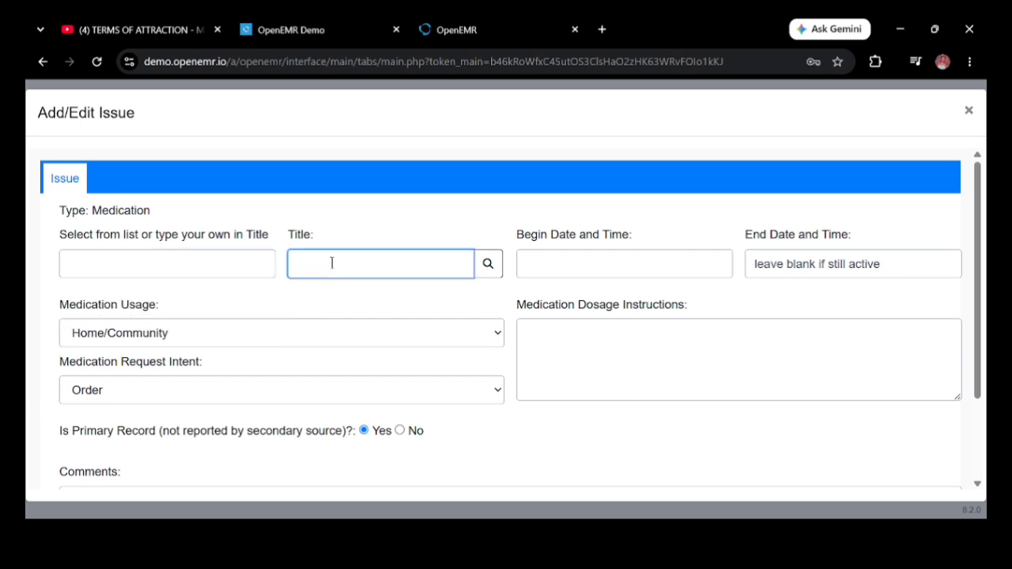
type("vitamin d supplements")
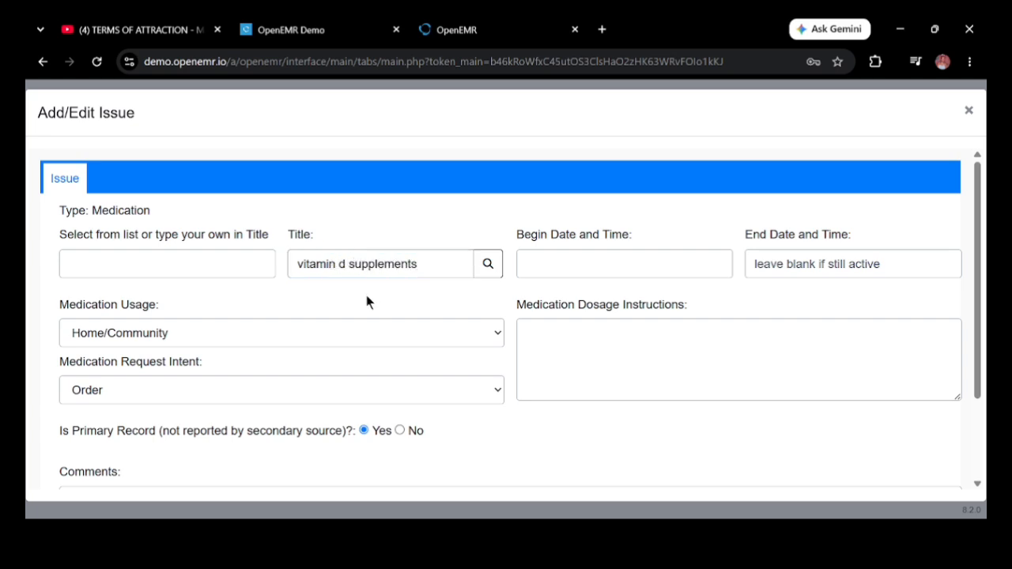
left_click(345, 264)
key("BackSpace")
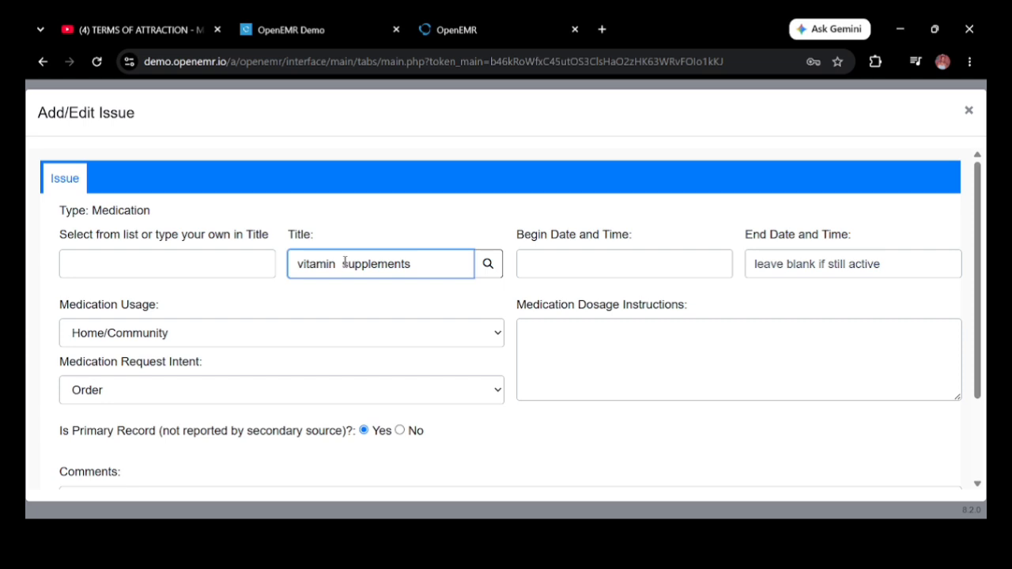
type("D")
left_click(567, 272)
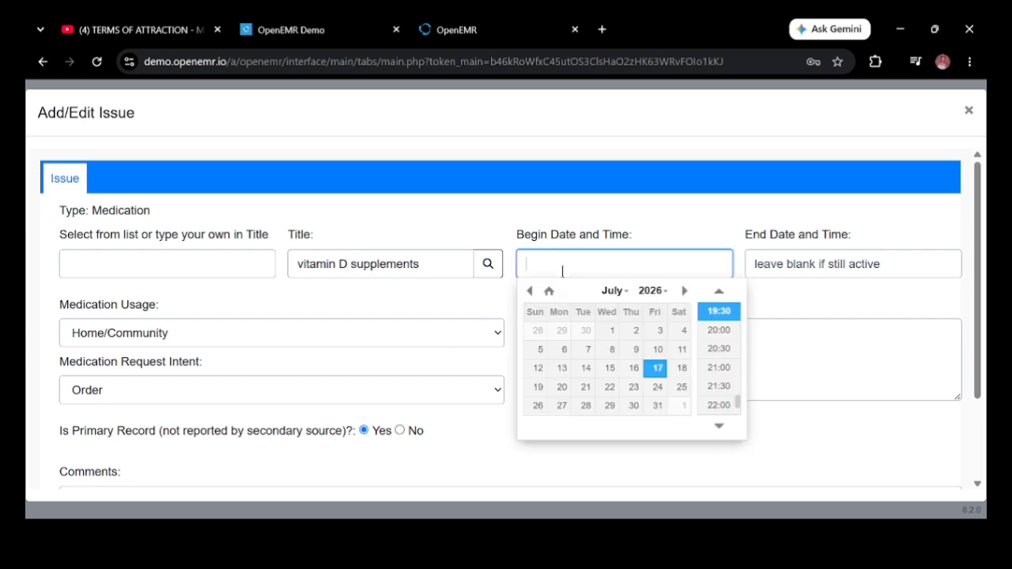
left_click(531, 291)
left_click(531, 291)
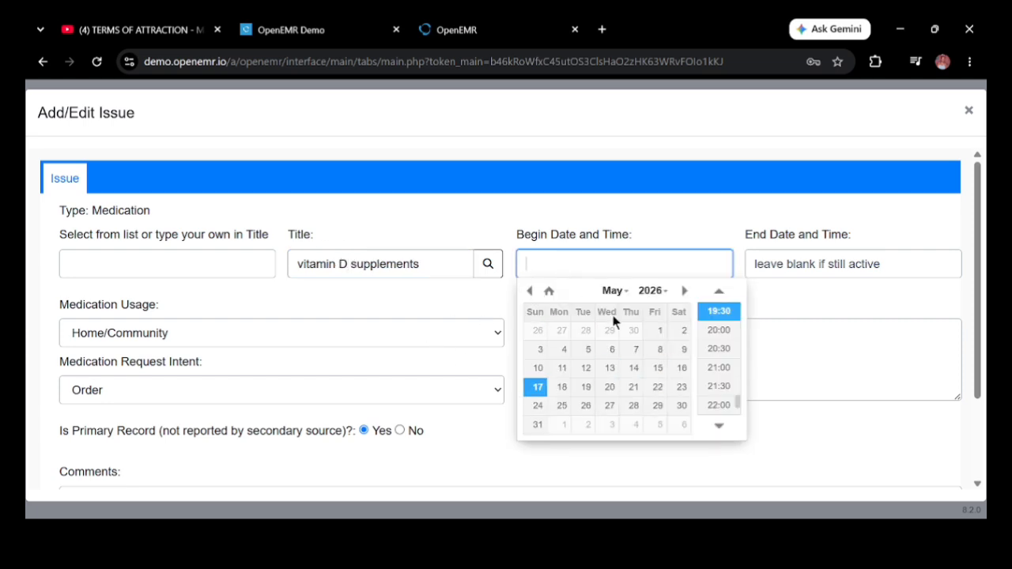
left_click(660, 332)
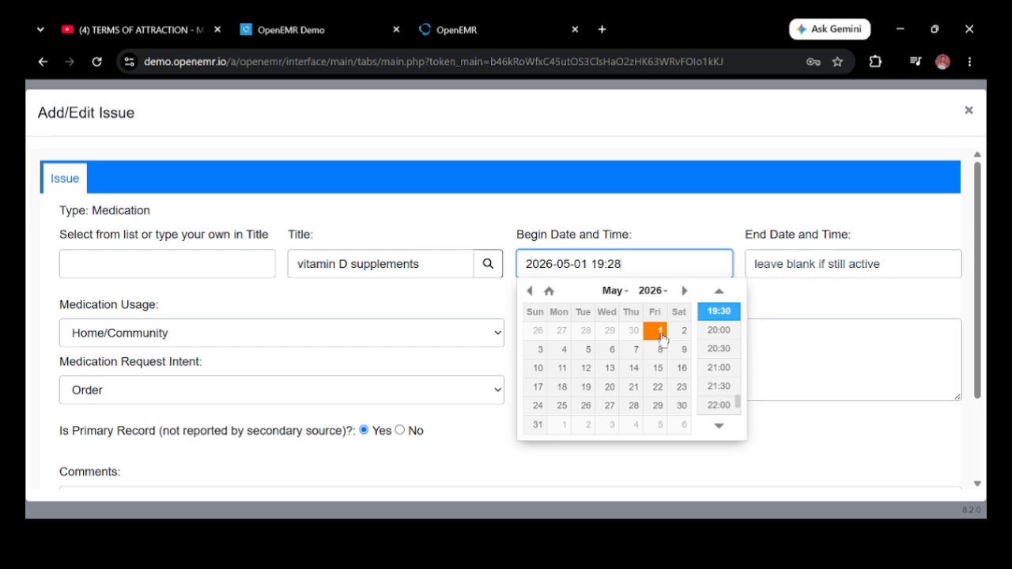
left_click(719, 312)
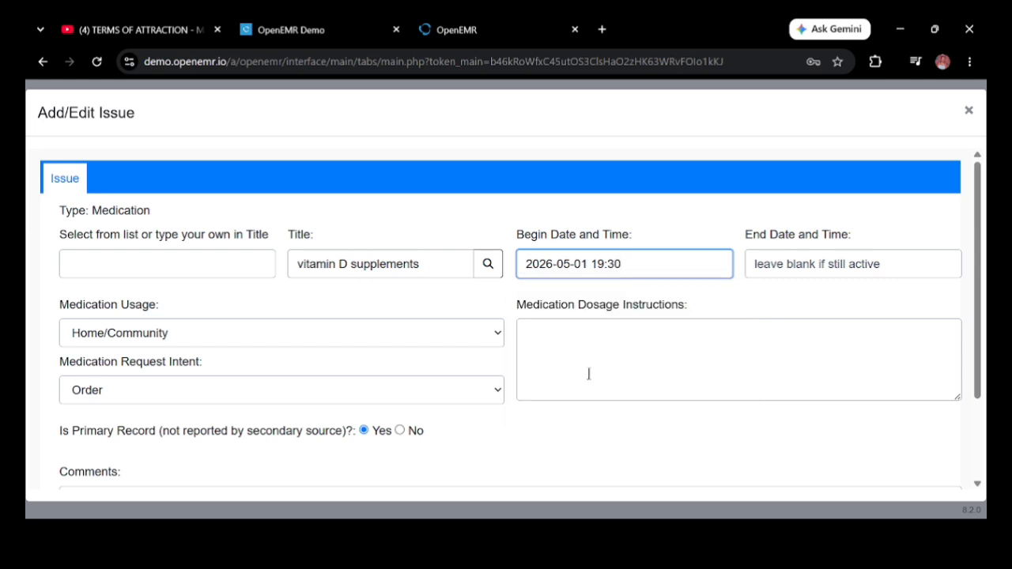
left_click(496, 334)
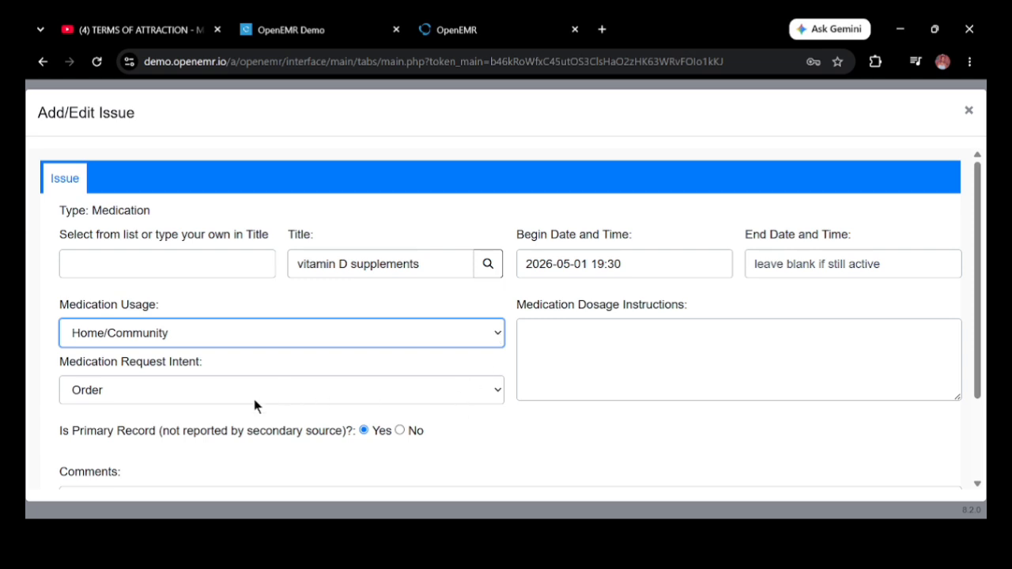
left_click(494, 393)
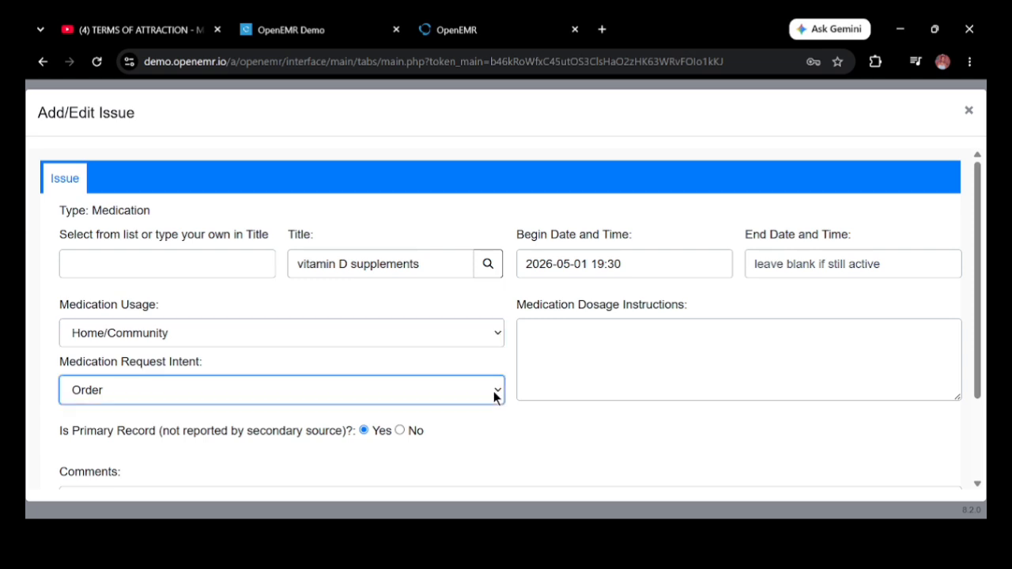
left_click(512, 370)
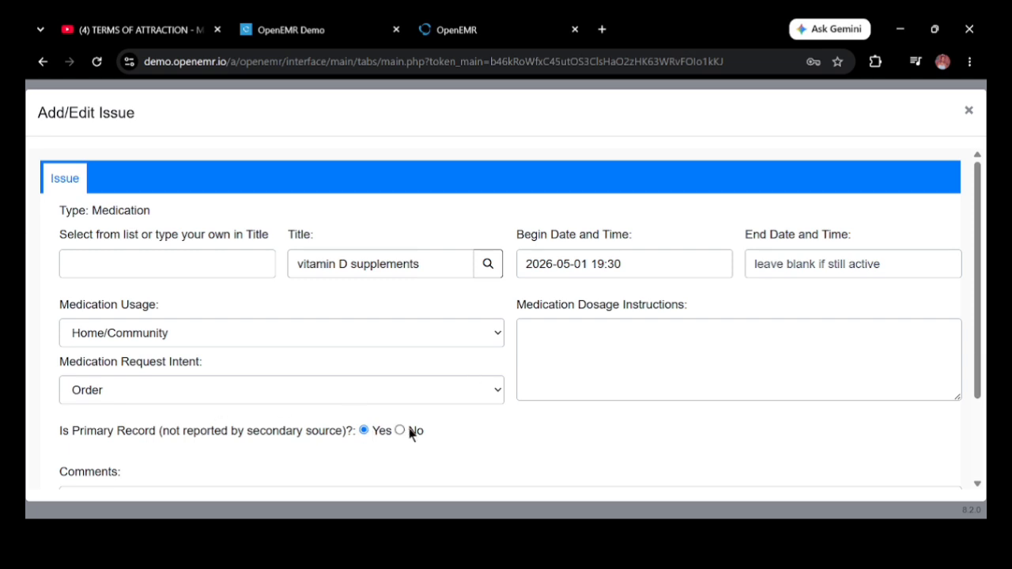
scroll(978, 487, "down", 3)
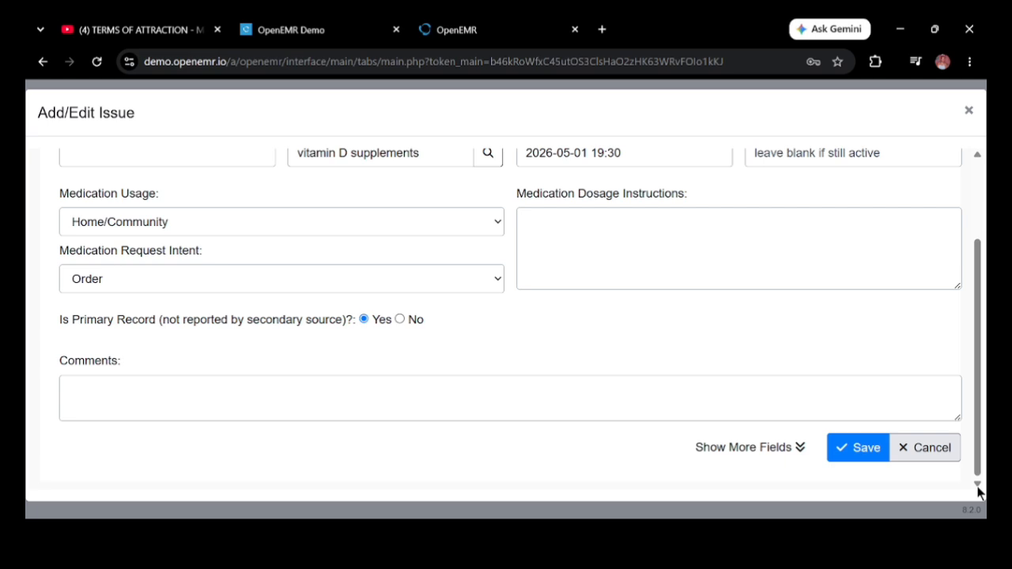
Step: Save the vitamin D supplements medication, review the dashboard, then go to the Calendar
left_click(853, 448)
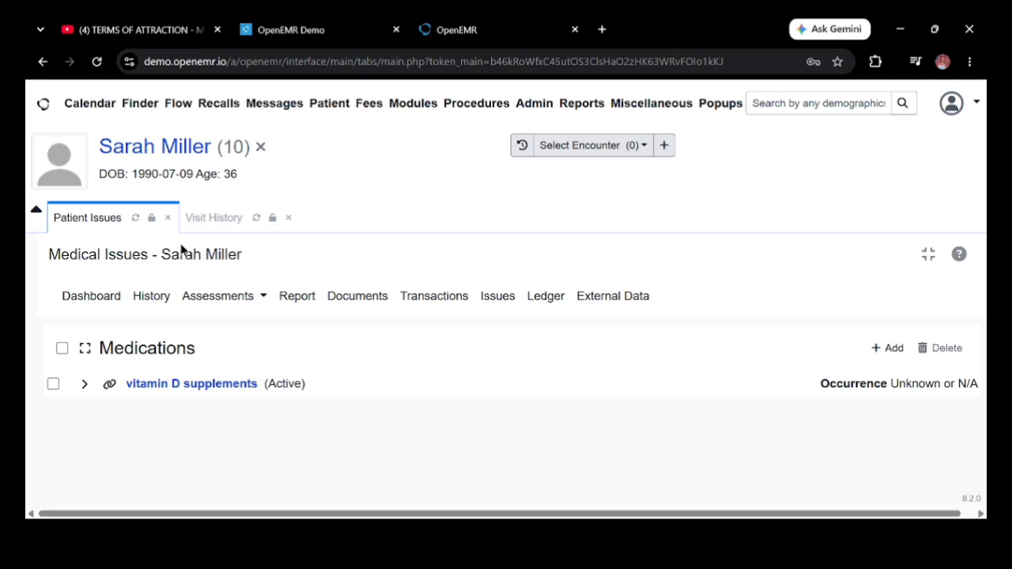
left_click(91, 297)
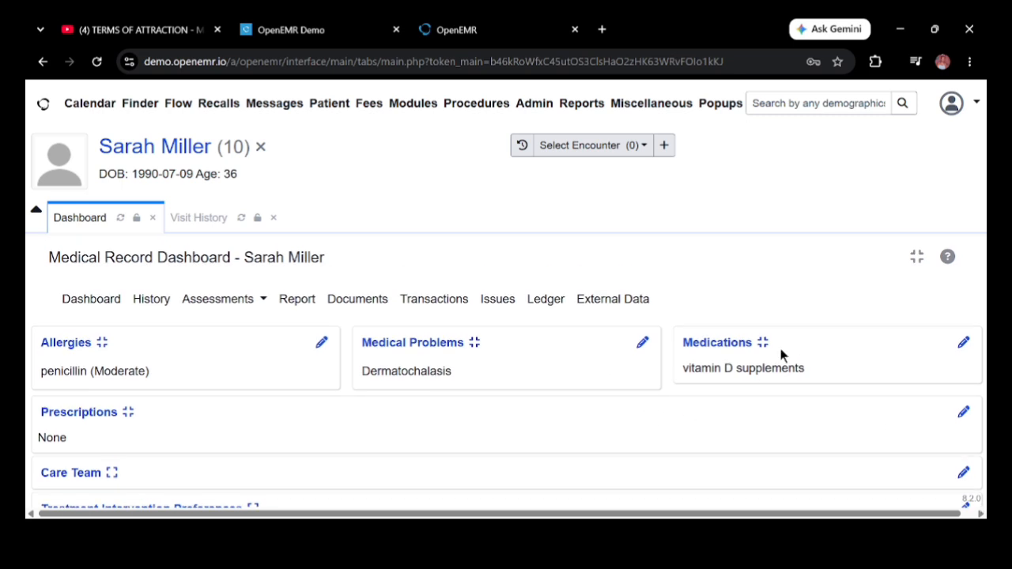
left_click(101, 102)
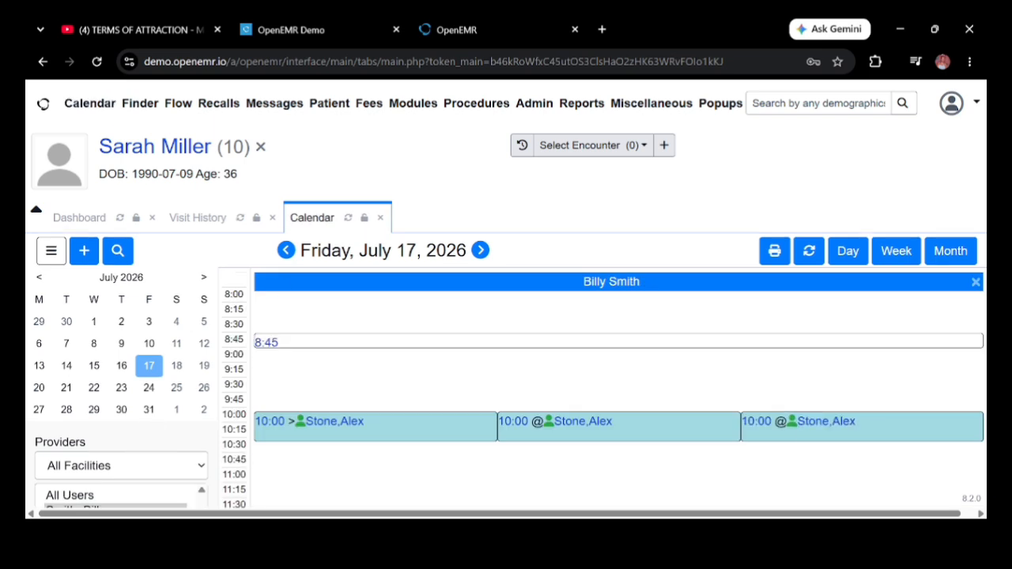
Step: Filter the calendar to Future Health Clinic
left_click(204, 470)
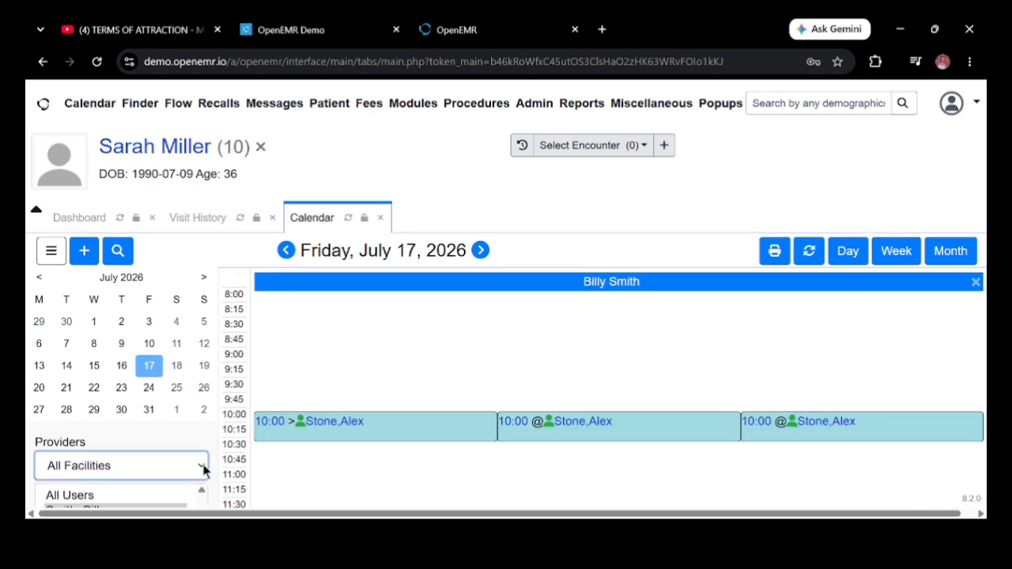
left_click(137, 438)
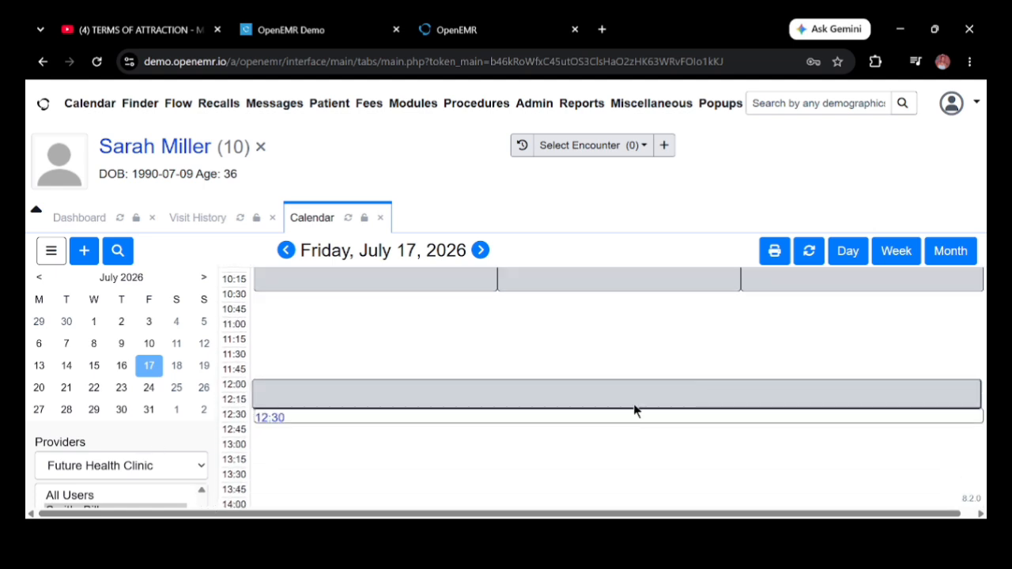
left_click(981, 513)
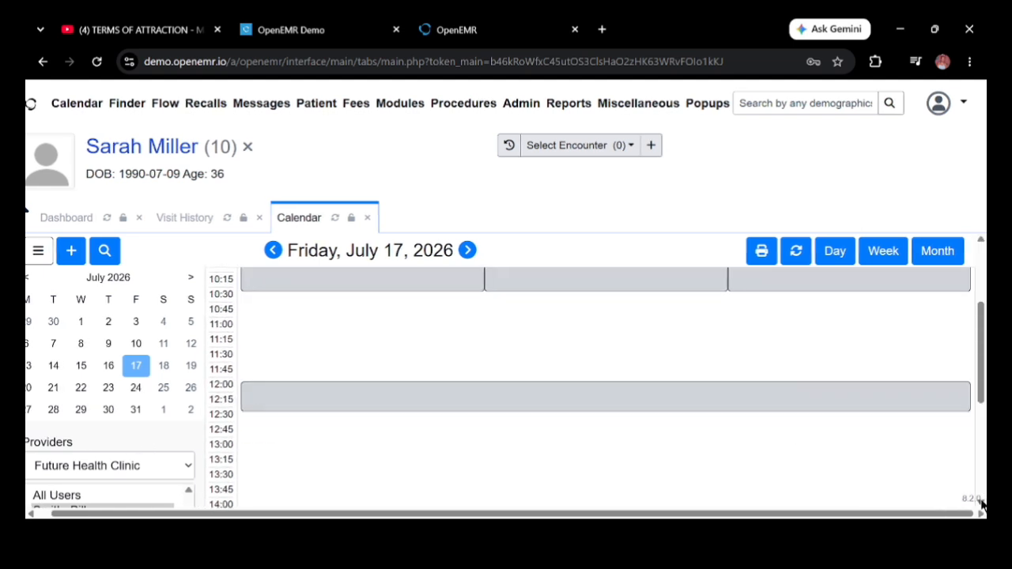
scroll(981, 502, "down", 2)
Step: Show only the clinic provider's schedule and start a 10:00 appointment on Saturday, July 18, 2026
left_click(30, 513)
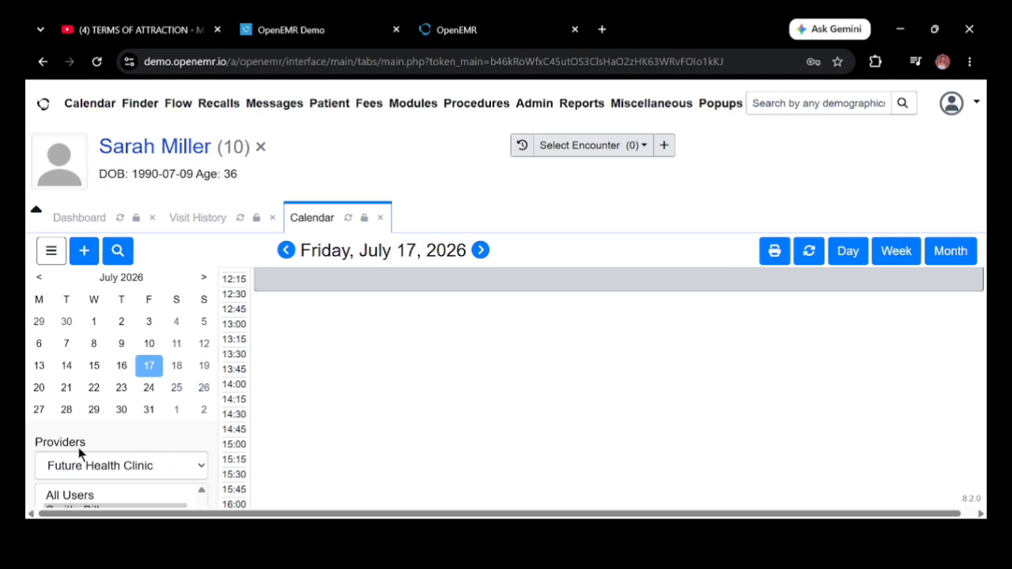
scroll(29, 481, "down", 1)
left_click(138, 510)
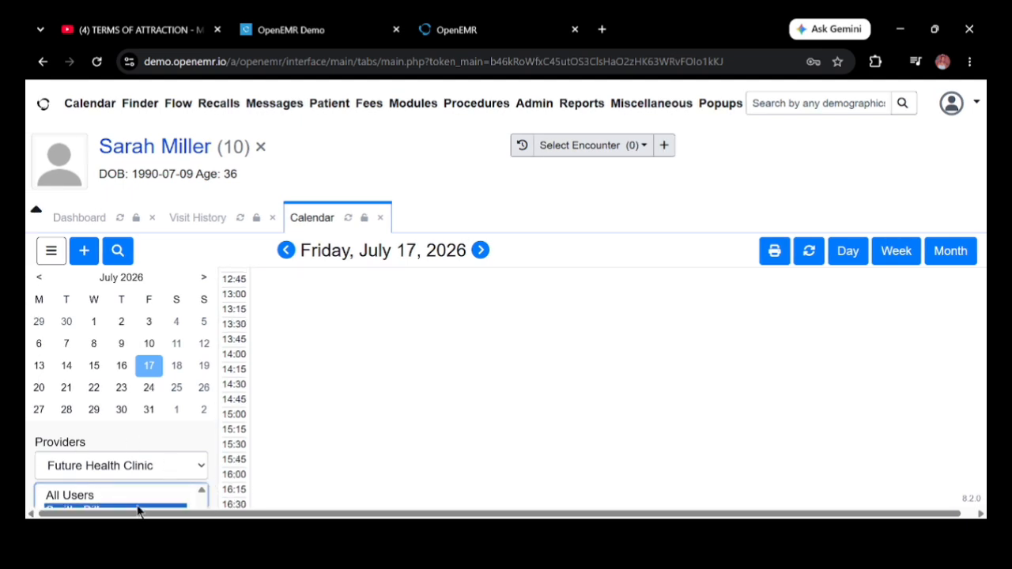
left_click(36, 210)
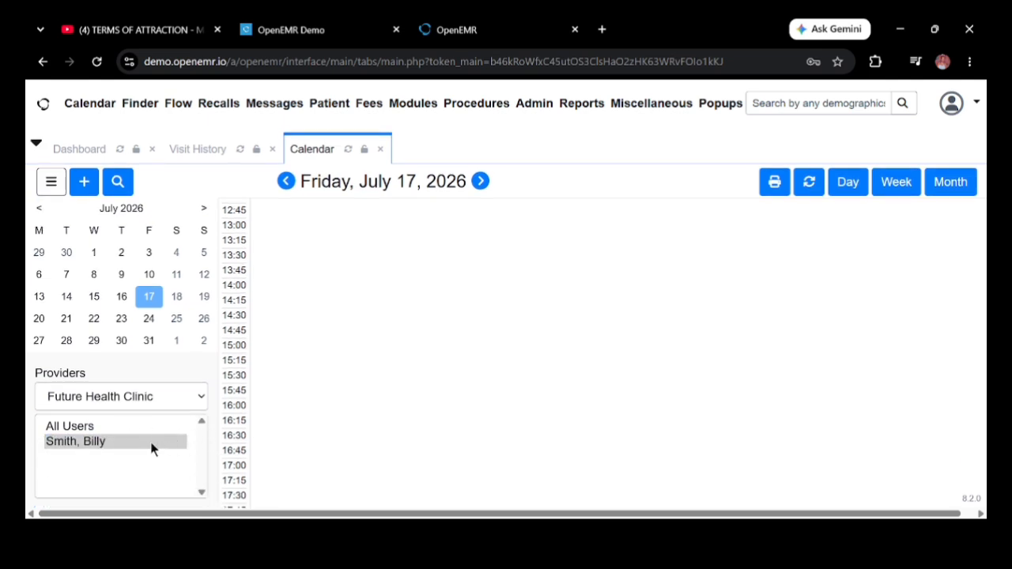
left_click(152, 447)
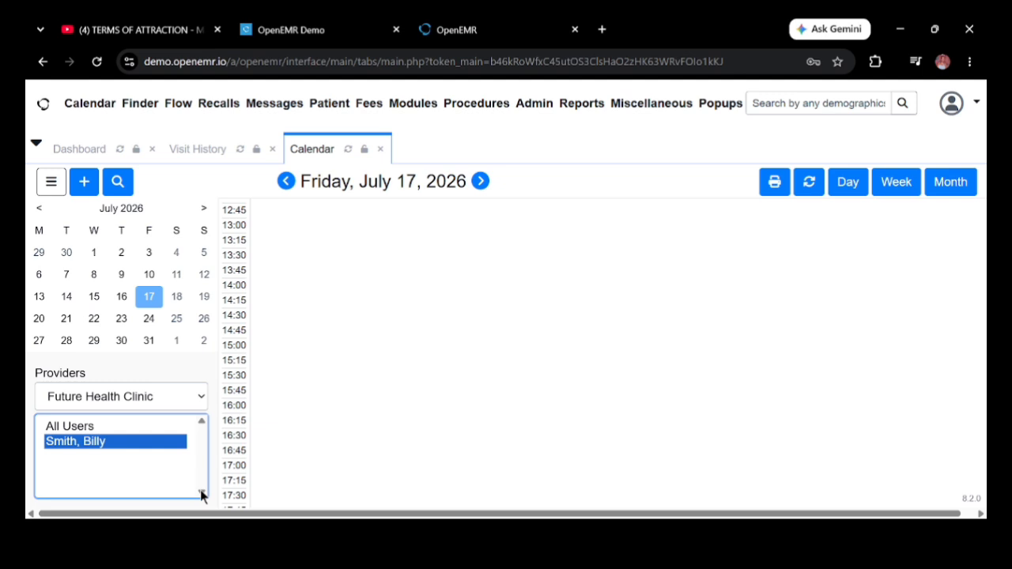
left_click(176, 297)
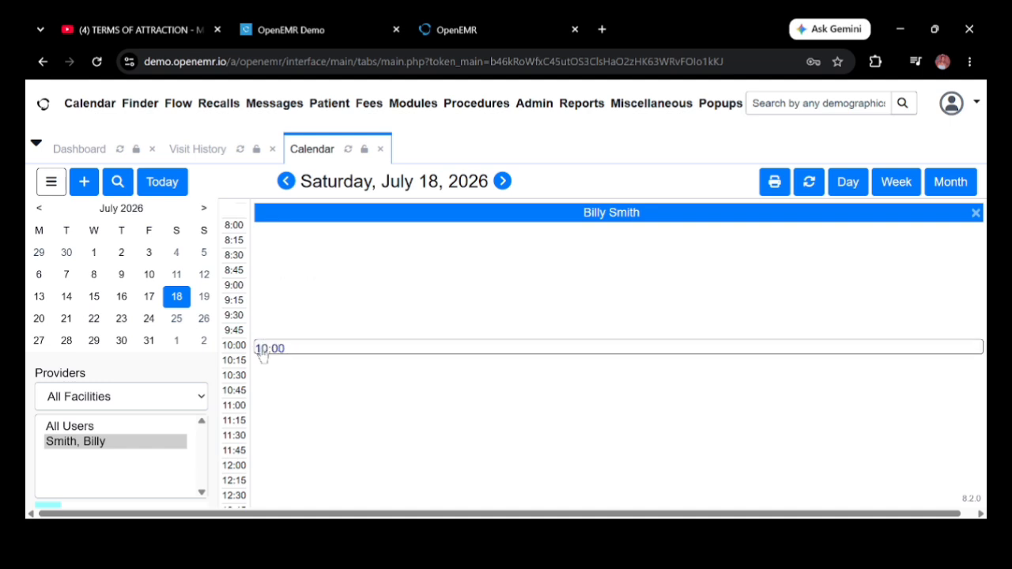
left_click(261, 349)
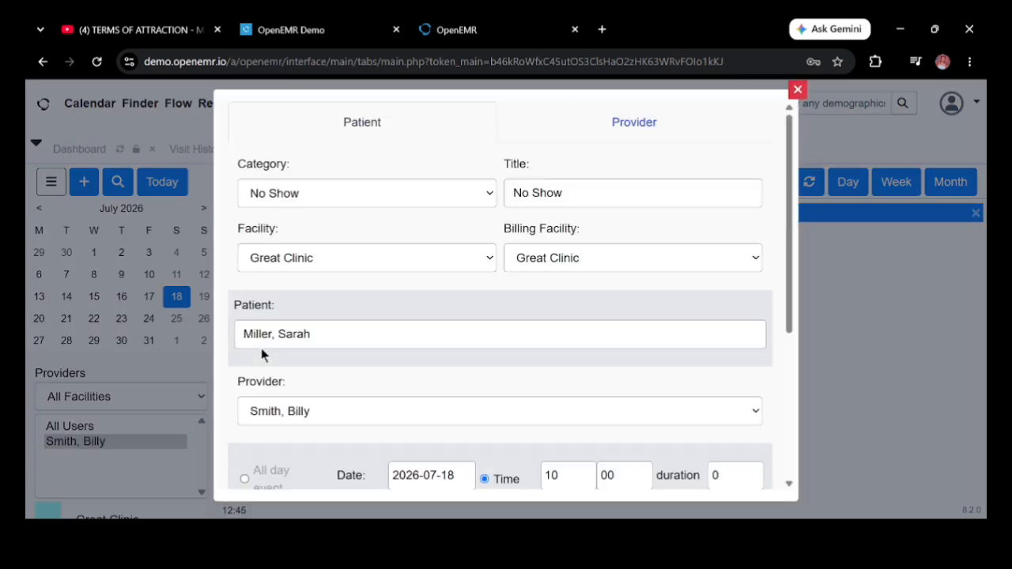
Step: Set the appointment category to New Patient
left_click(488, 192)
left_click(360, 276)
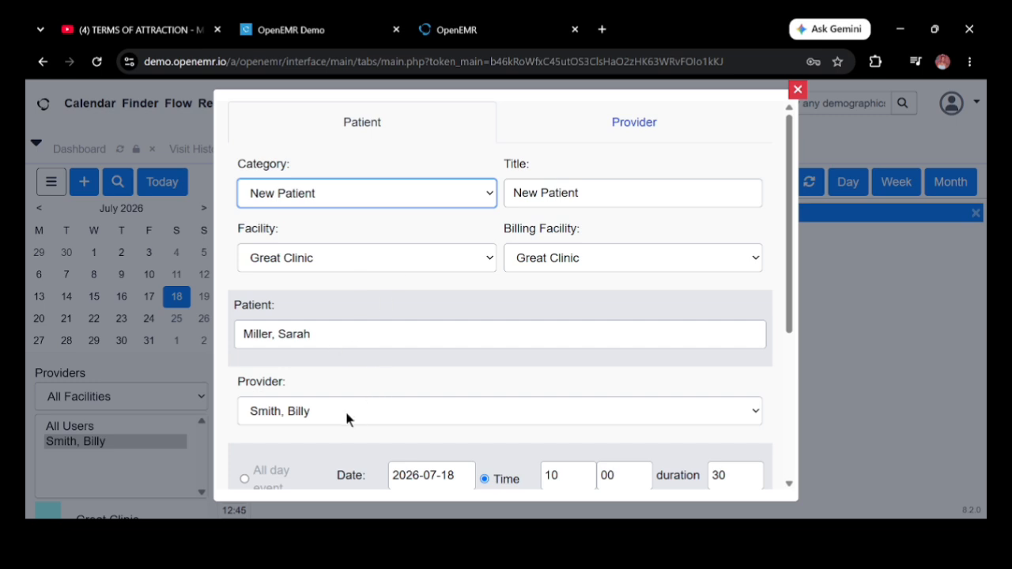
left_click(789, 485)
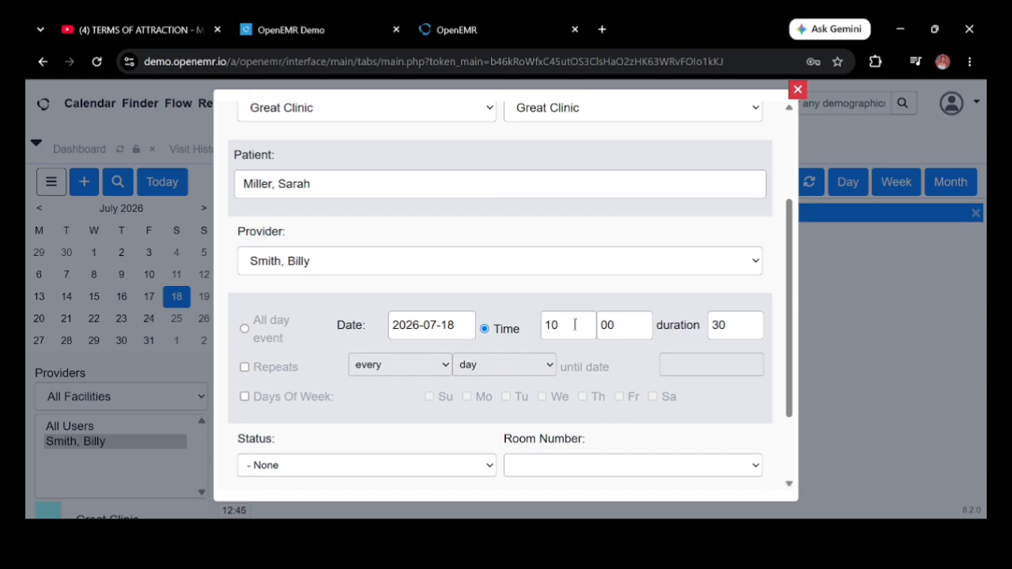
Step: Change the appointment duration from 30 to 45 minutes
left_click(738, 328)
key("BackSpace")
key("BackSpace")
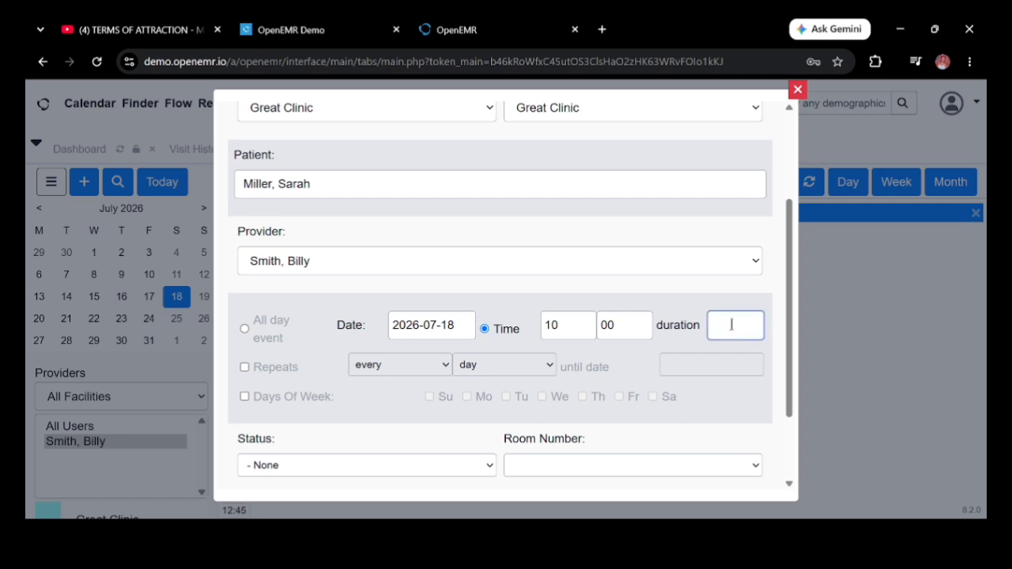
type("45")
left_click(444, 367)
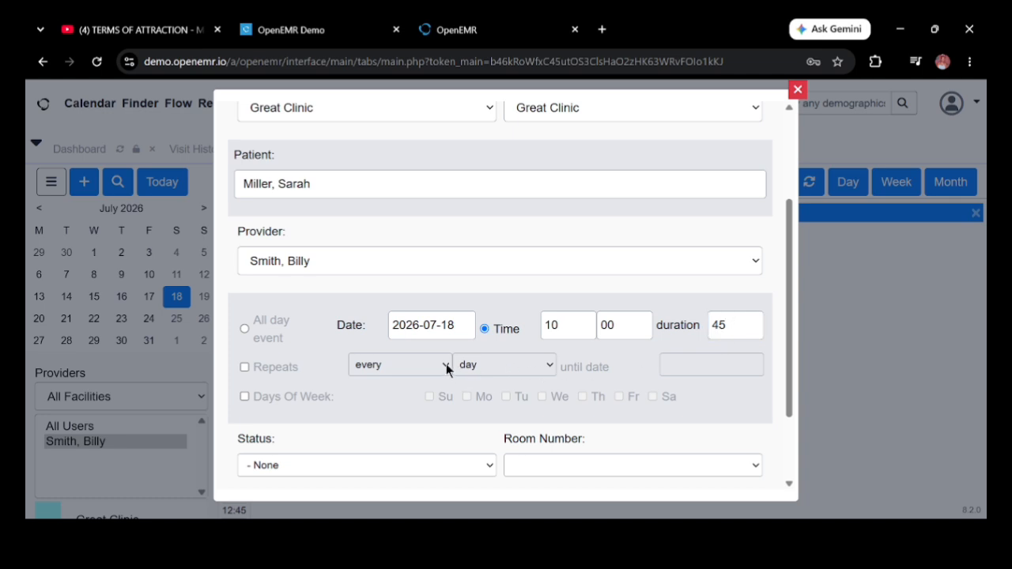
left_click(789, 483)
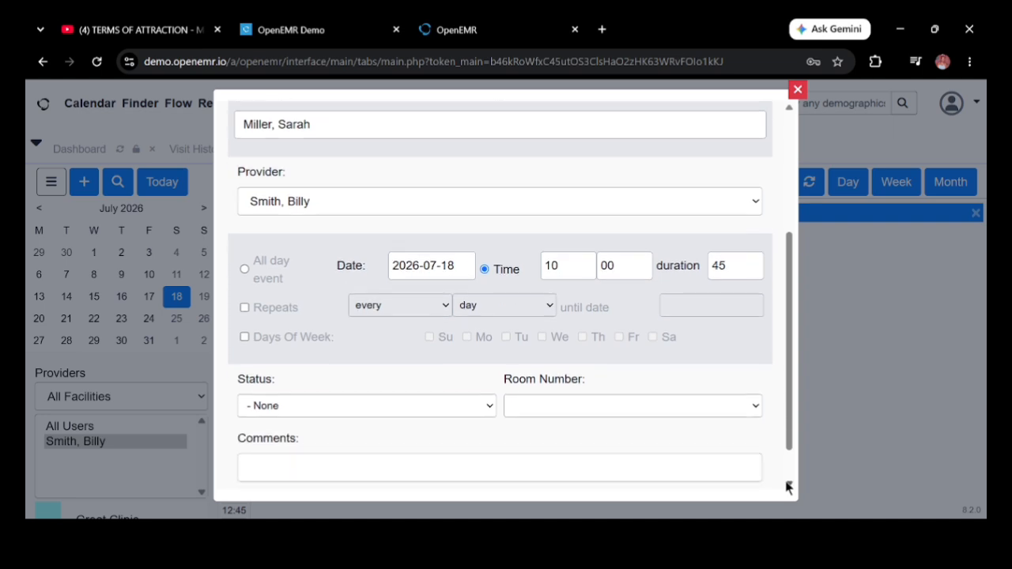
left_click(490, 363)
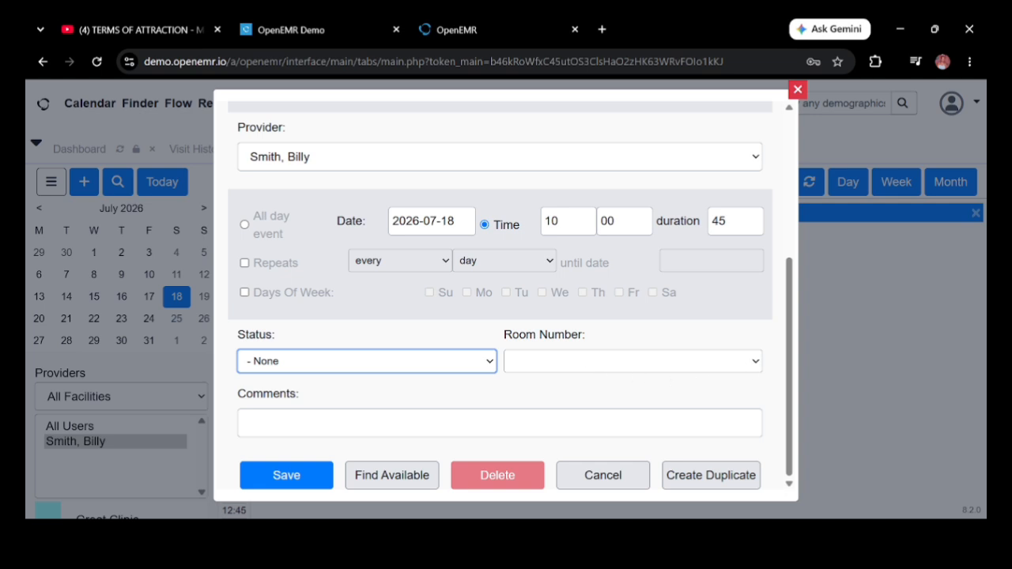
Step: Enter the comment 'The patient will be at the facility 5 minutes late', fixing typos along the way
left_click(329, 422)
type("T")
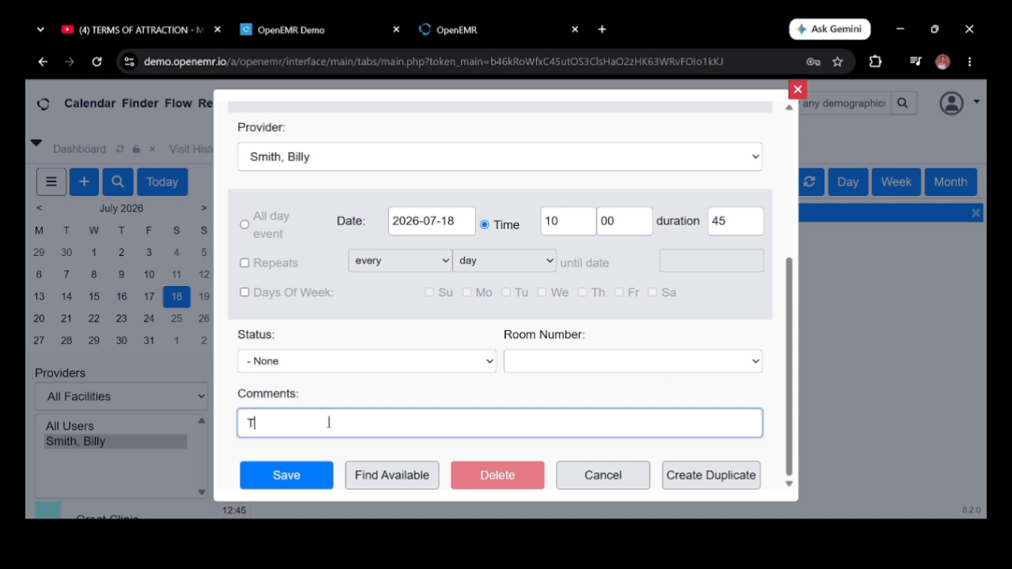
type("he patient will be at the ")
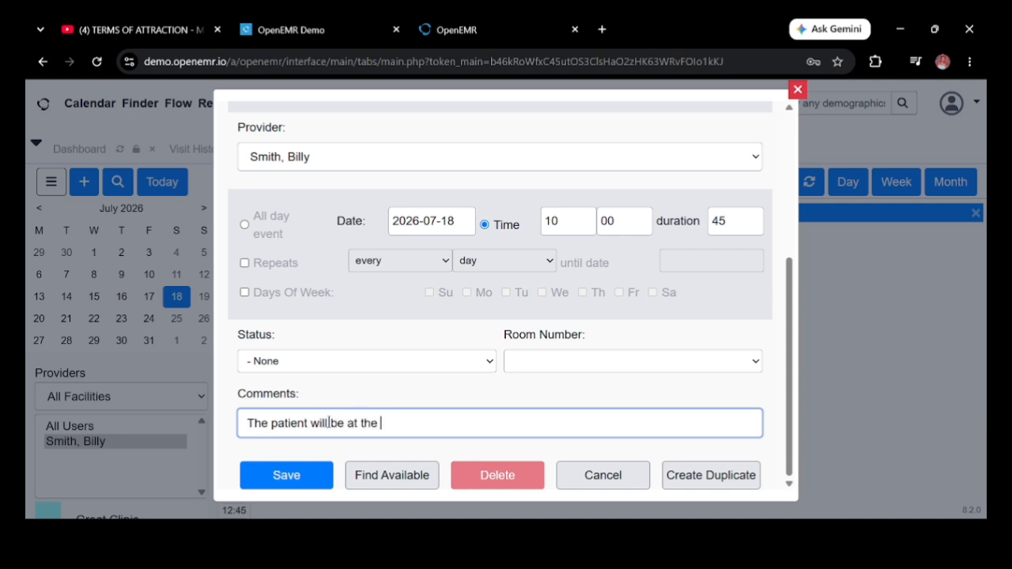
type("facility 5 minutes later")
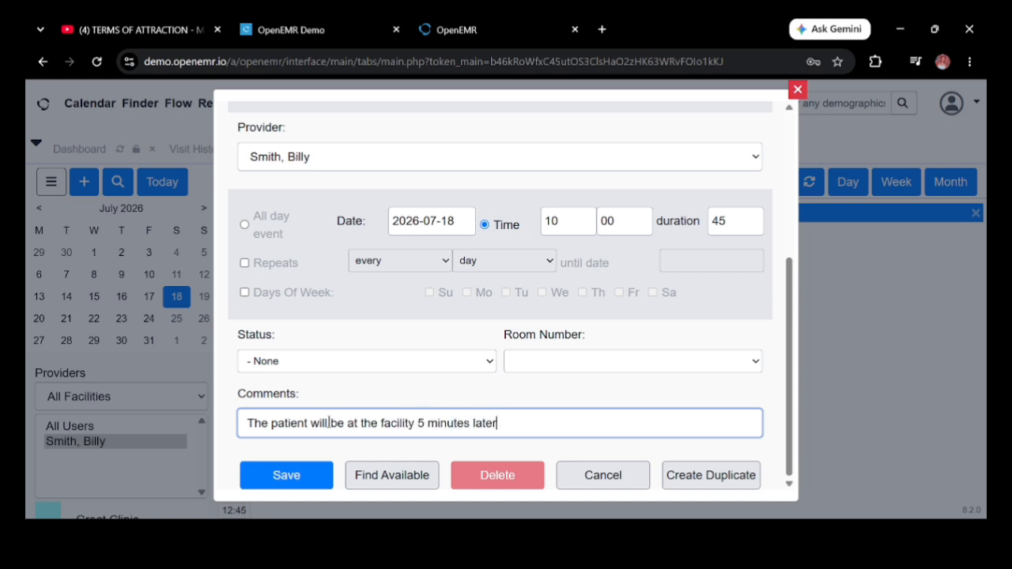
key("BackSpace")
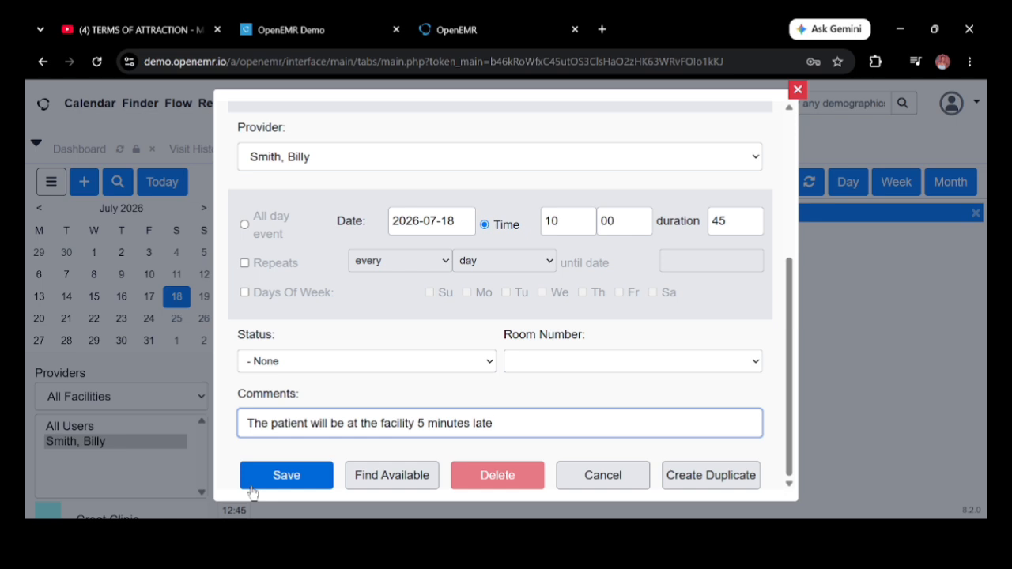
Step: Save the appointment, accept the provider-unavailable warning, and dismiss the Available Appointments overlay
left_click(287, 476)
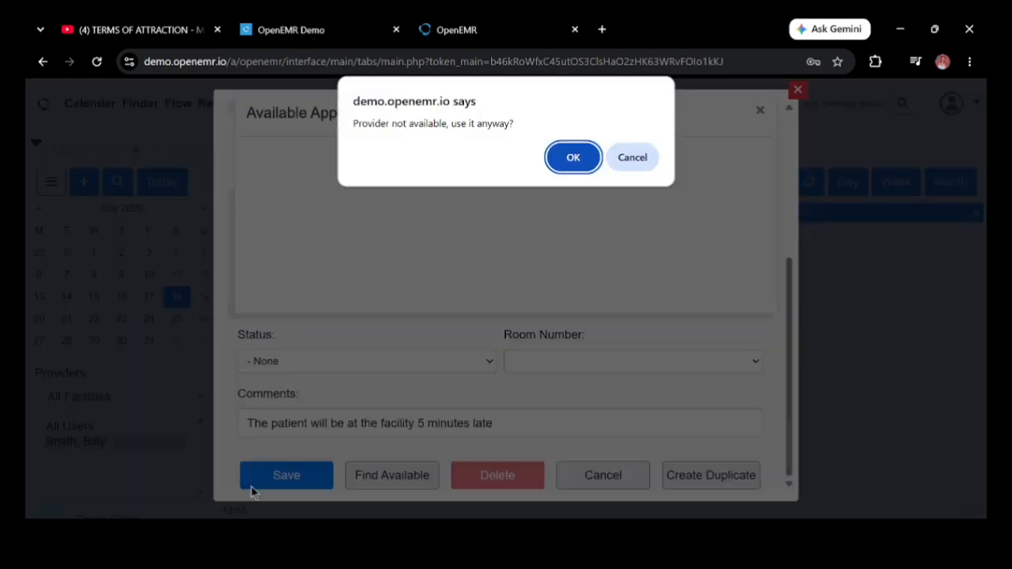
left_click(573, 157)
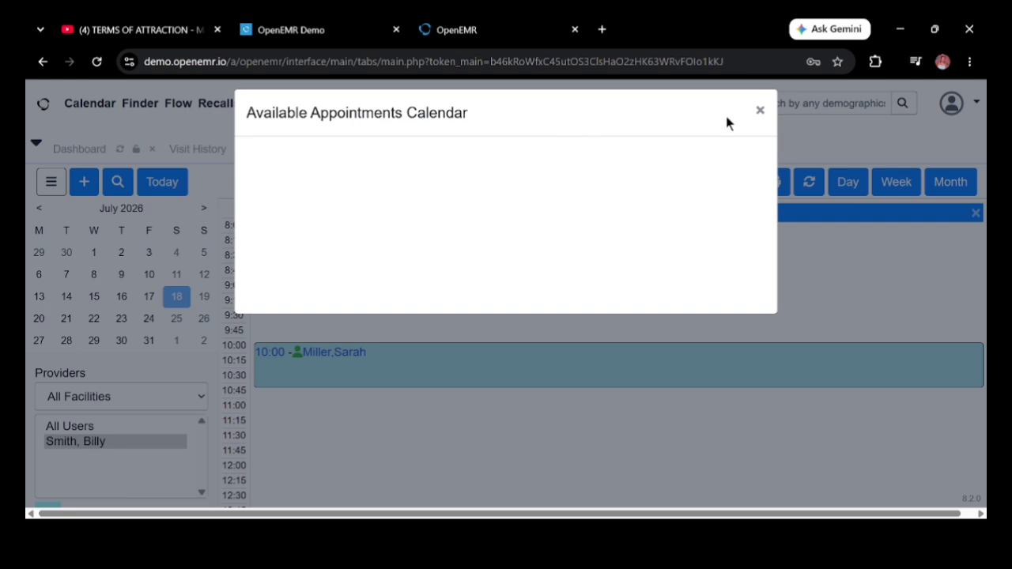
left_click(760, 110)
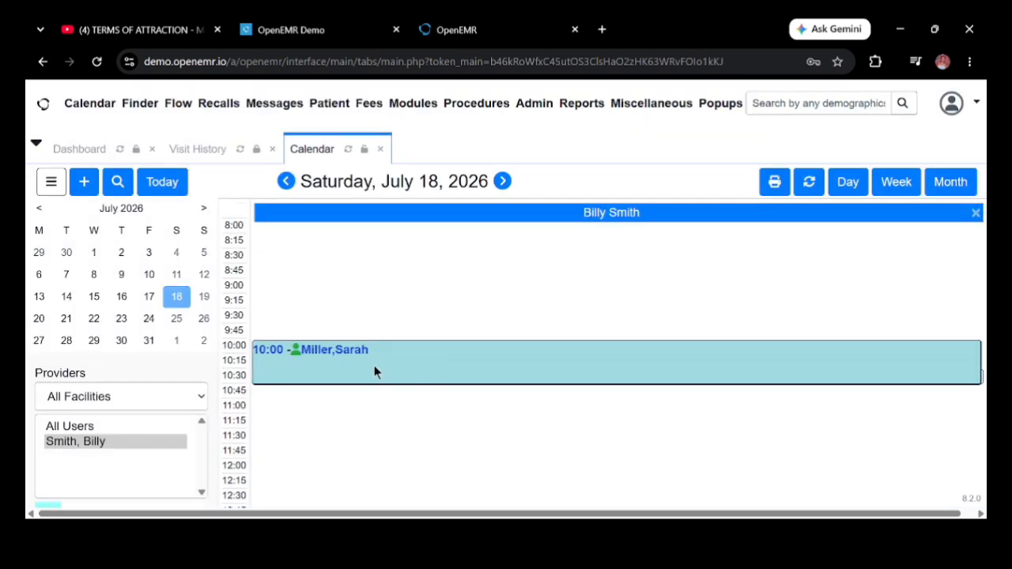